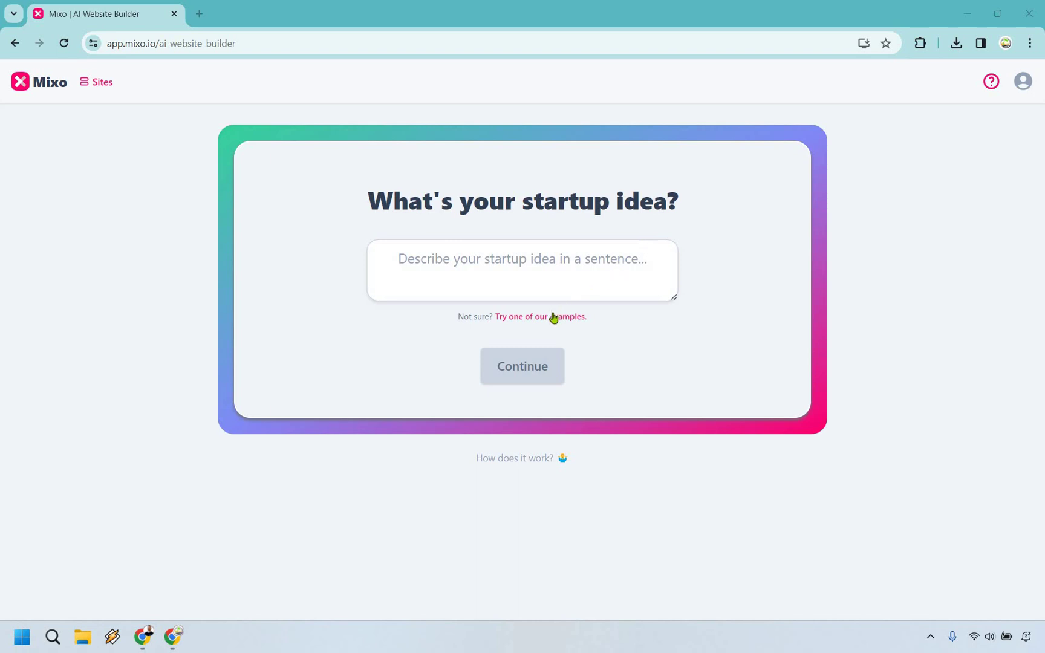
- Cycle the example ideas back to 'Photography services that you can book online' and submit it
left_click(510, 315)
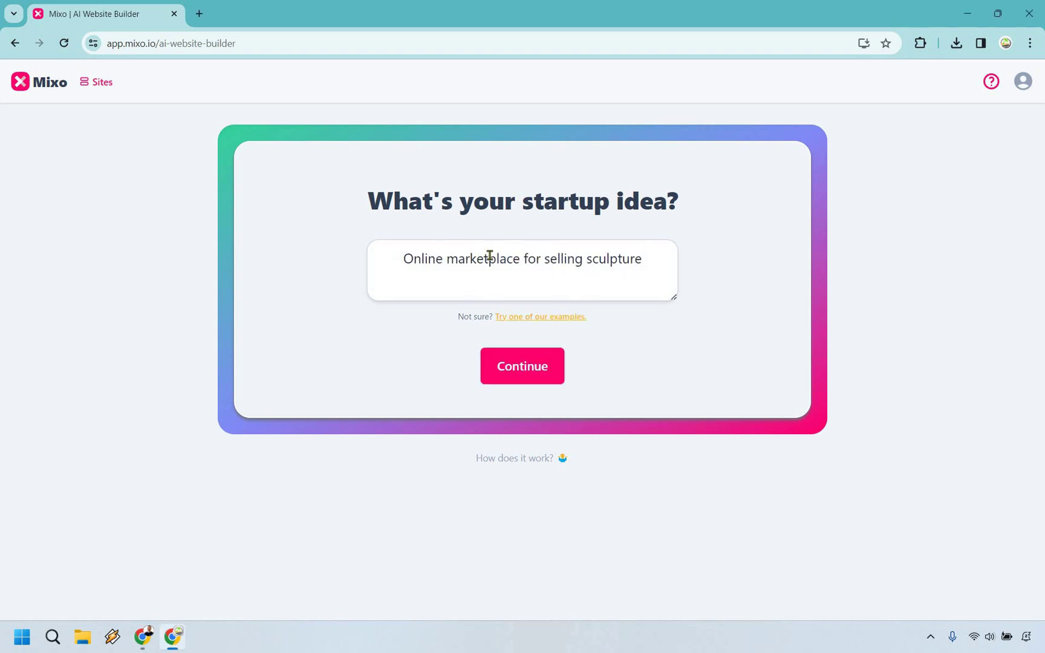
left_click(553, 318)
left_click(552, 319)
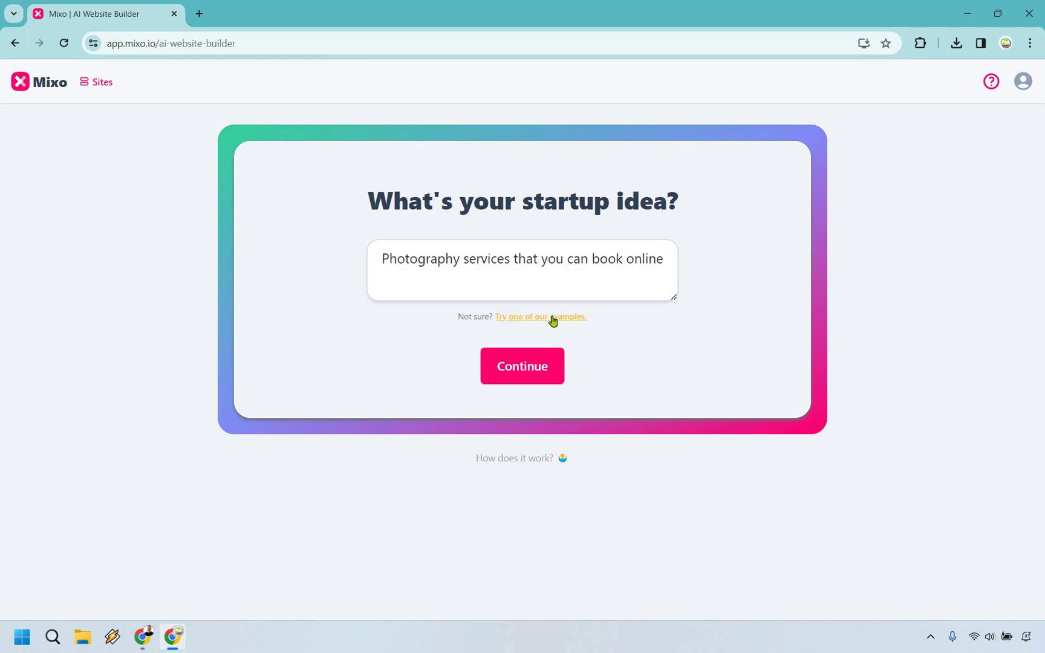
left_click(553, 318)
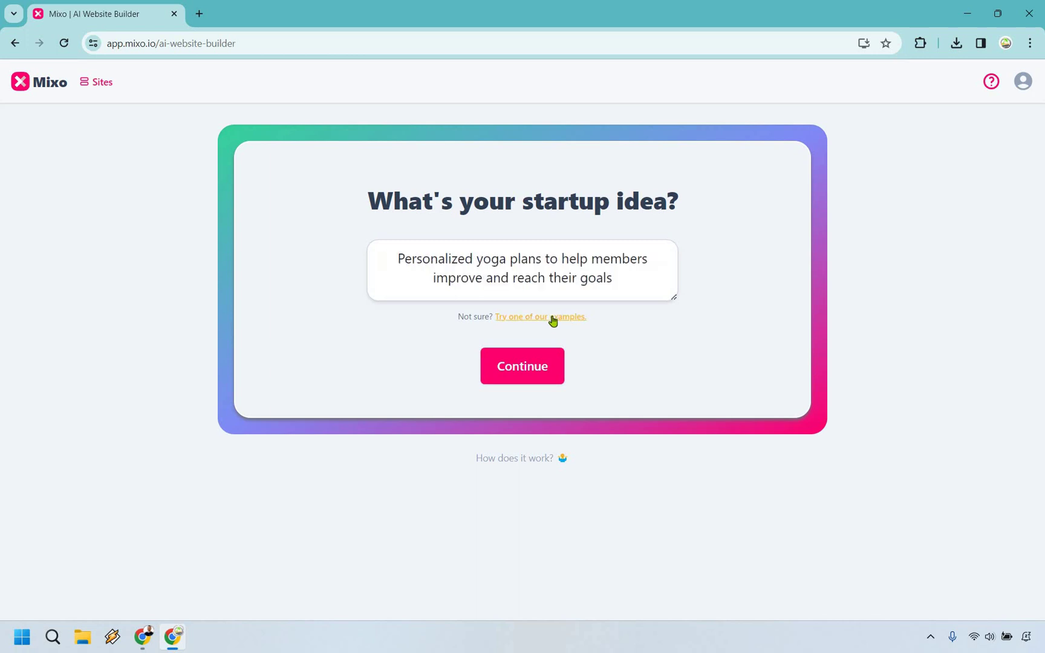
left_click(553, 319)
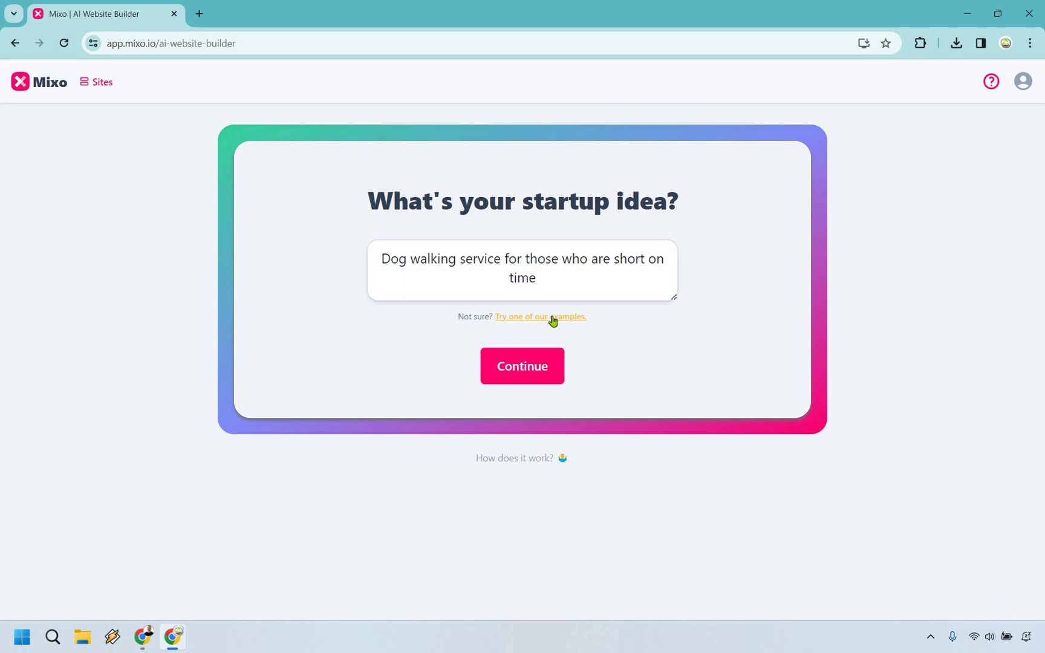
left_click(552, 319)
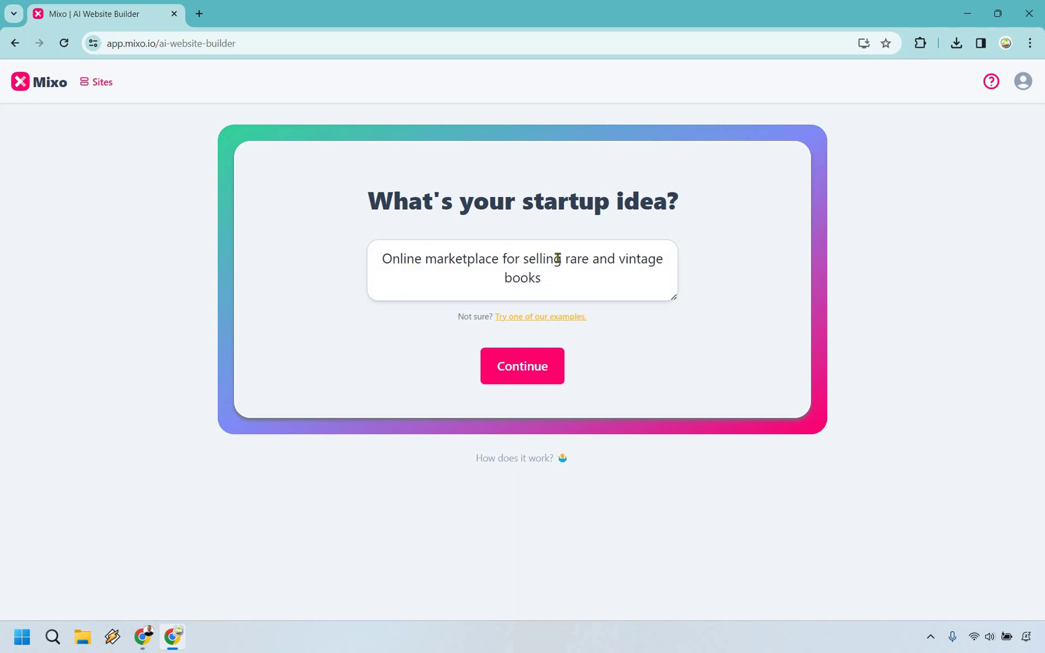
left_click(563, 321)
left_click(563, 322)
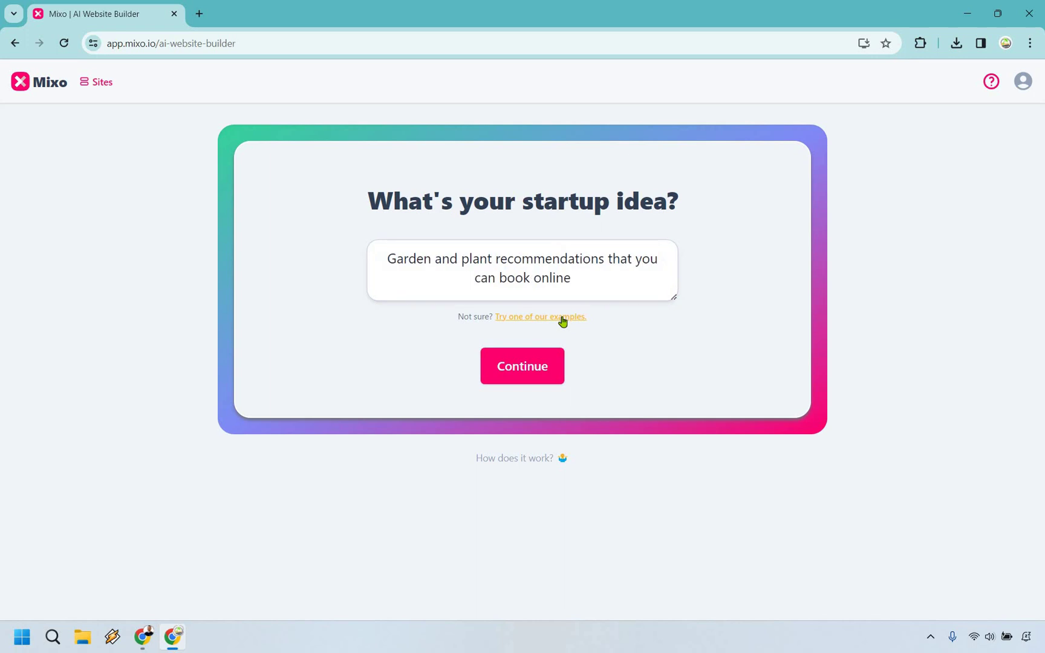
left_click(562, 322)
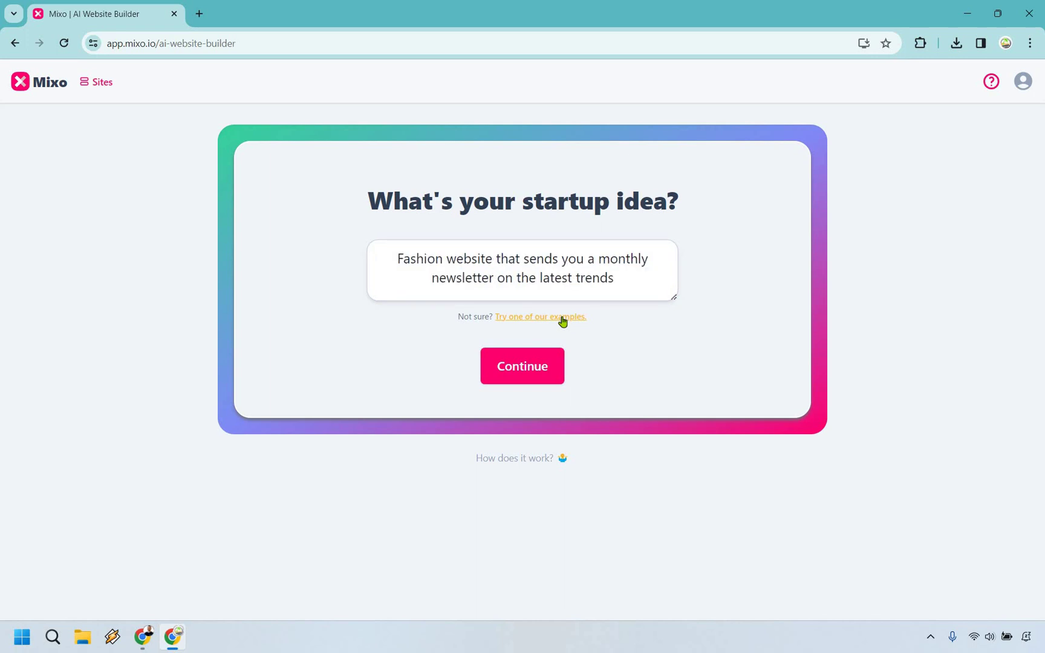
left_click(563, 323)
left_click(563, 321)
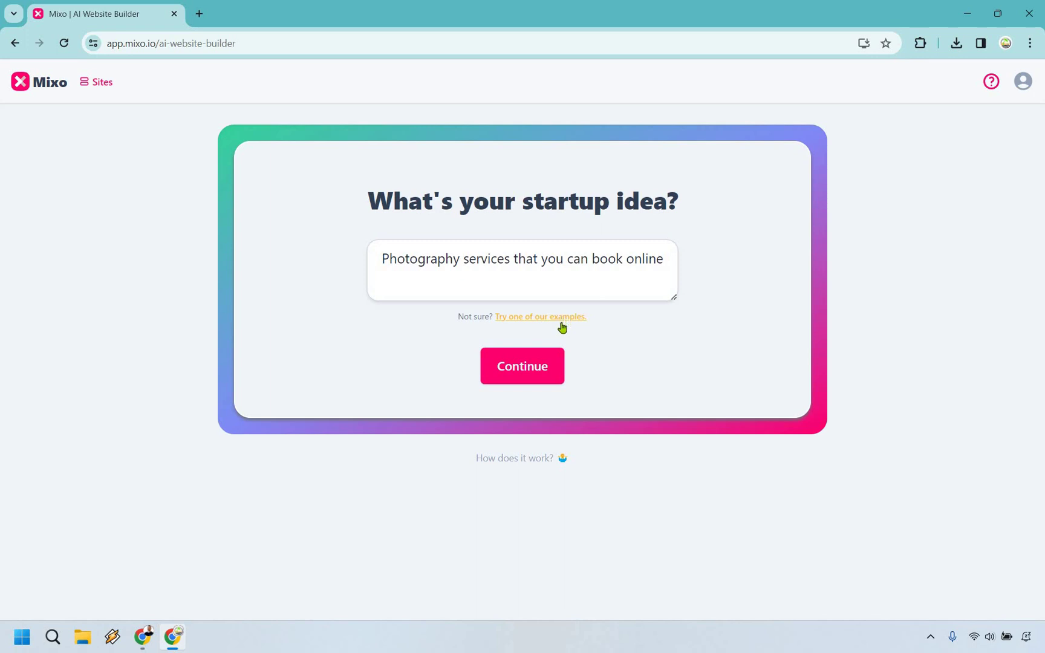
left_click(543, 373)
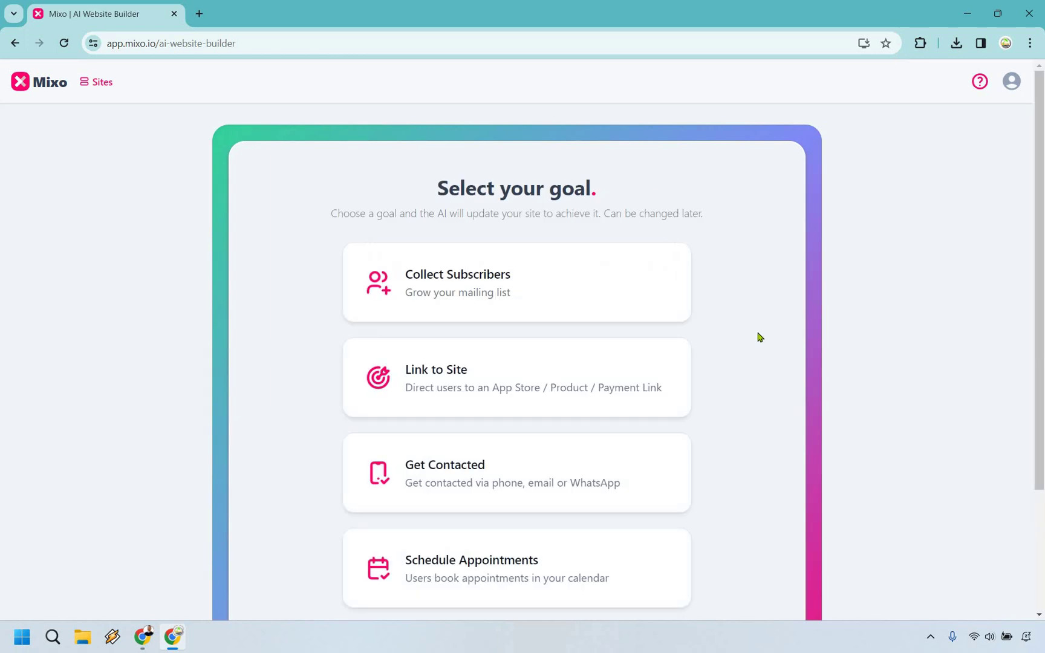
scroll(759, 338, "down", 1)
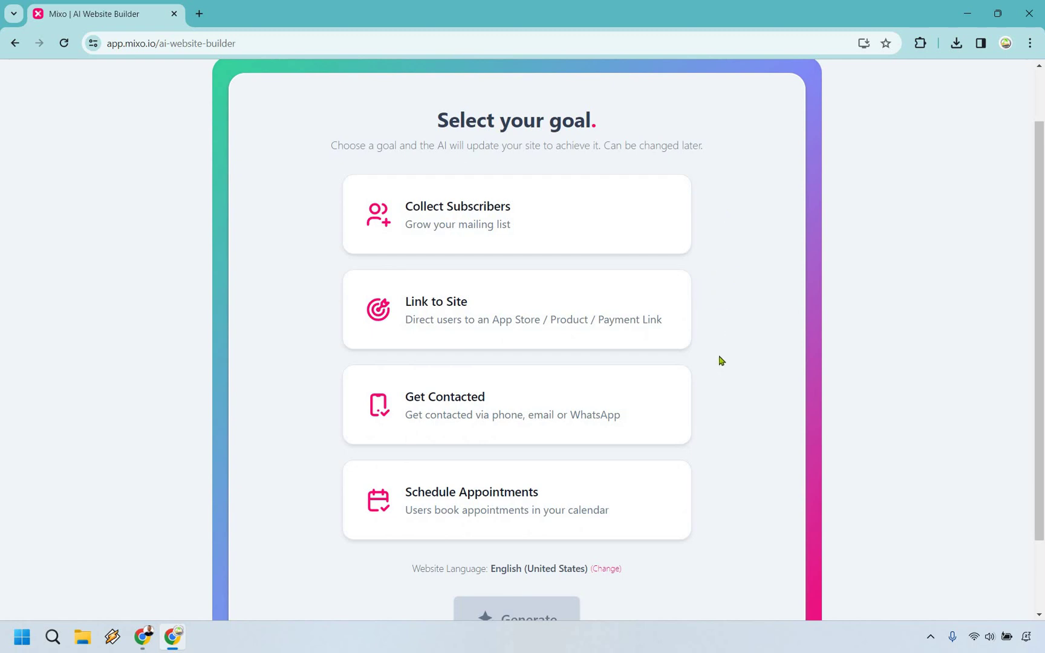
scroll(721, 359, "down", 1)
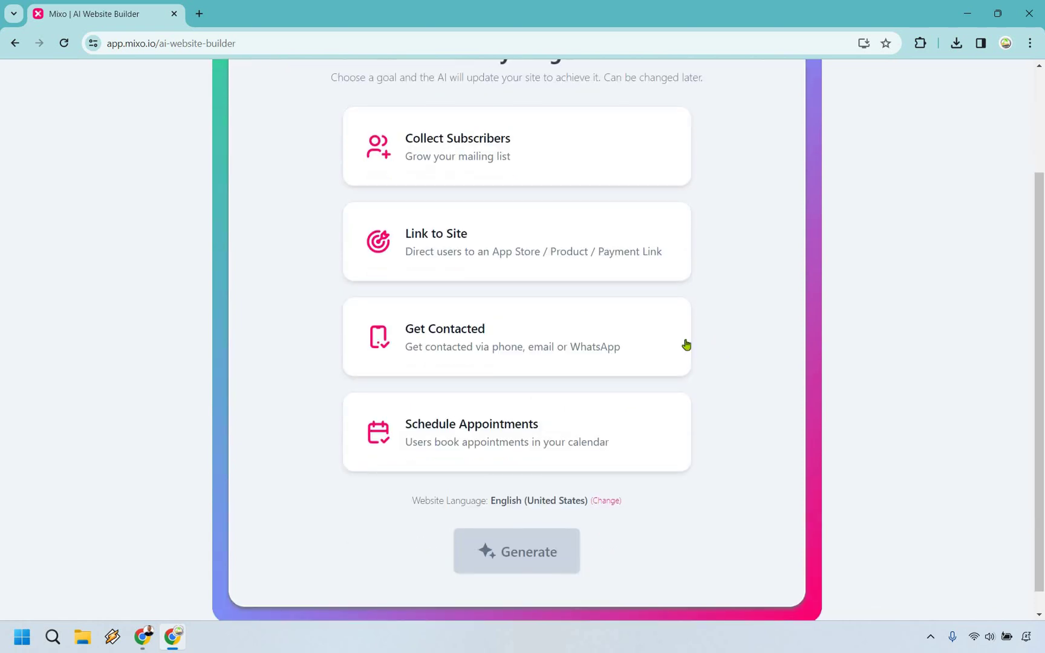
- Pick Get Contacted as the goal, with Email as the contact method
left_click(640, 339)
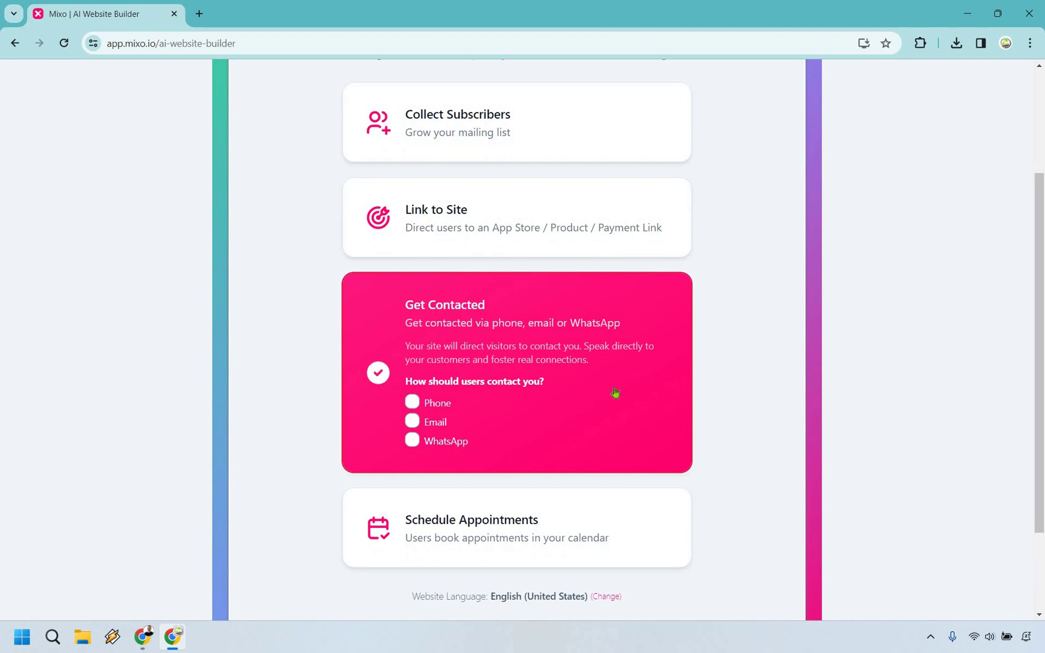
left_click(413, 422)
scroll(781, 279, "down", 2)
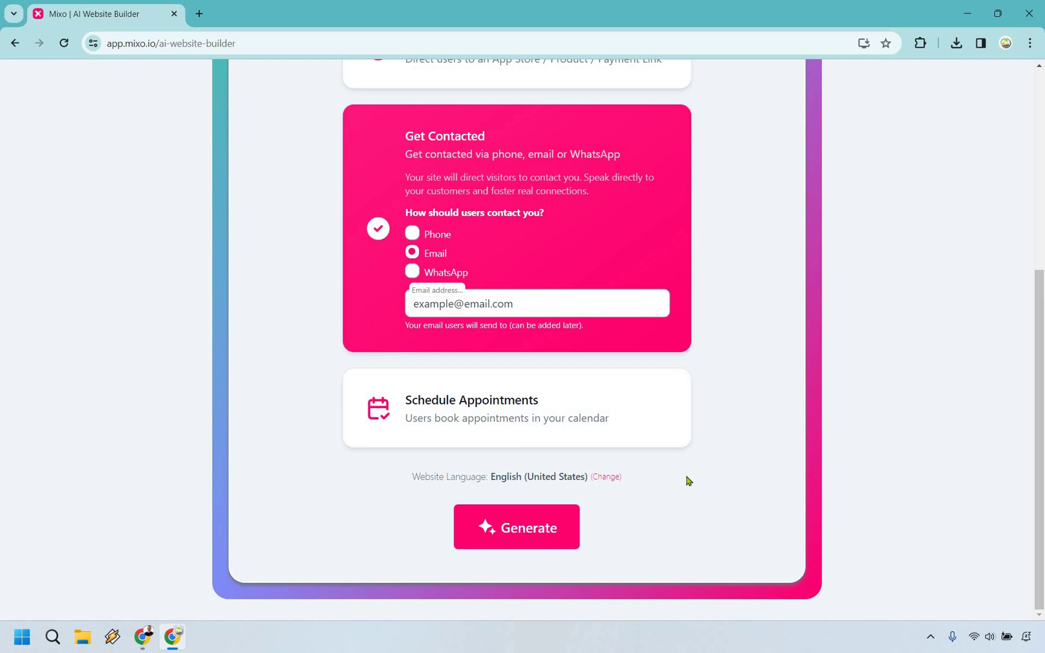
- Generate the site and wait for the Snapbook 'Capture Your Precious Moments' preview
left_click(554, 525)
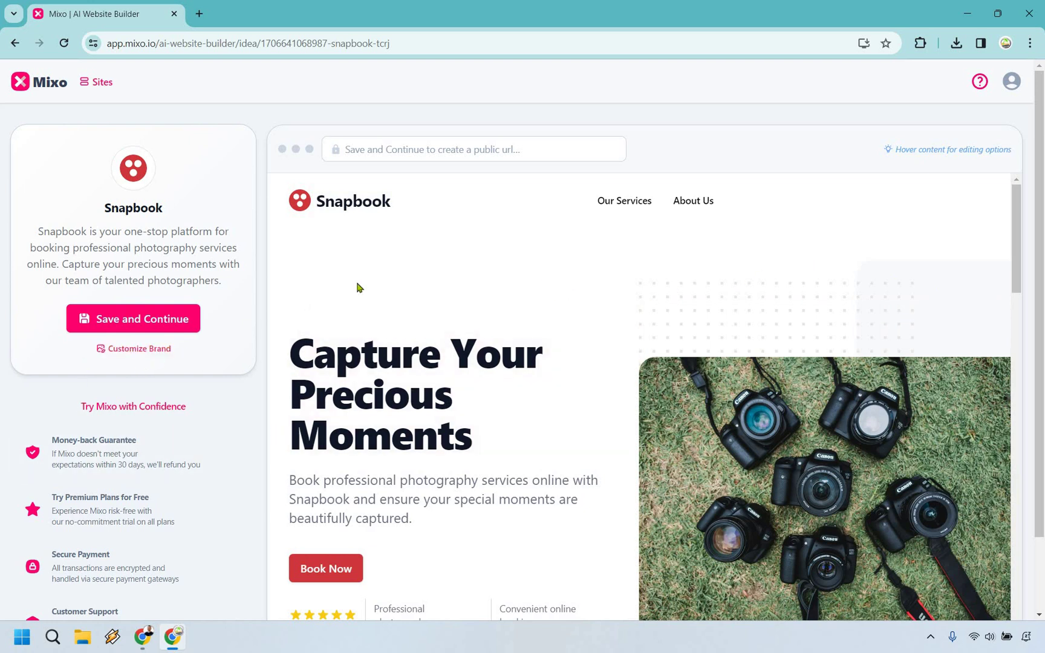
mouse_move(742, 213)
scroll(414, 346, "down", 1)
mouse_move(448, 325)
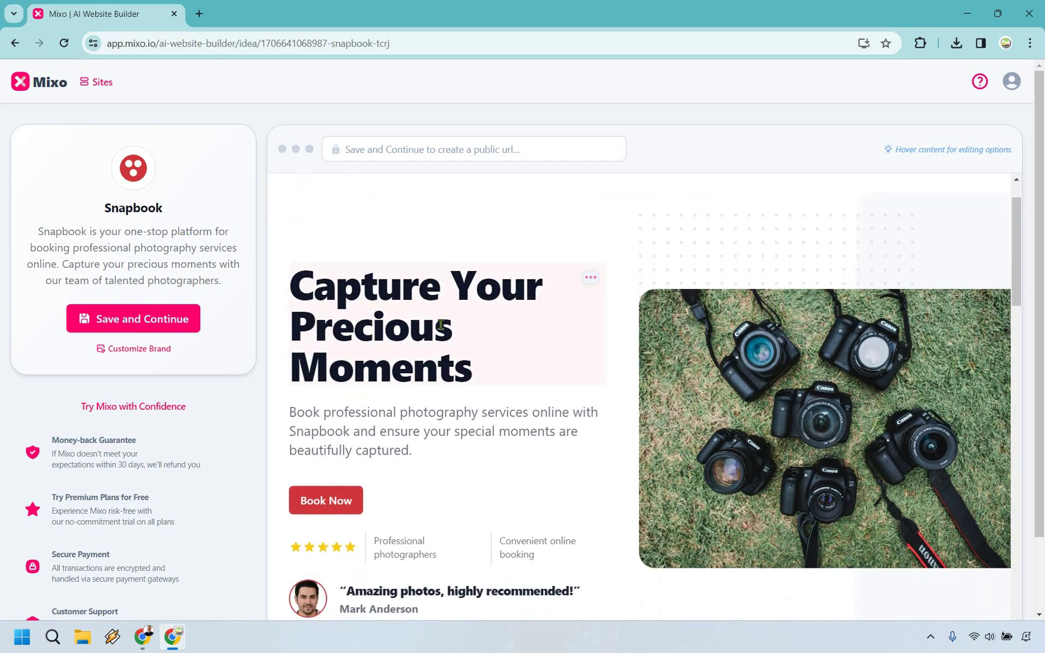
scroll(492, 390, "down", 1)
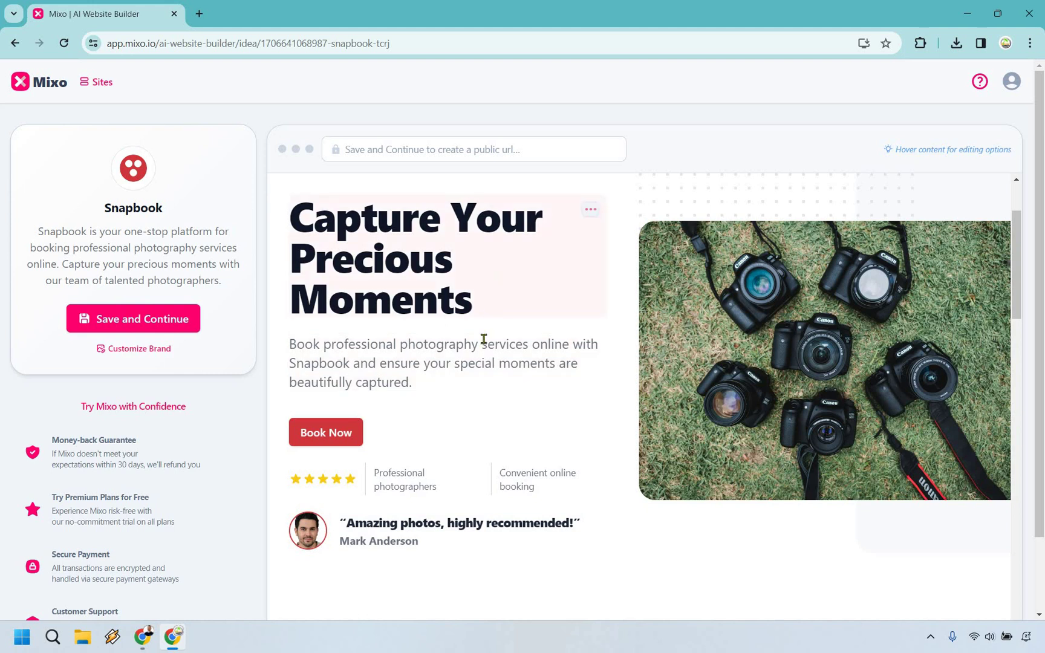
scroll(446, 401, "down", 2)
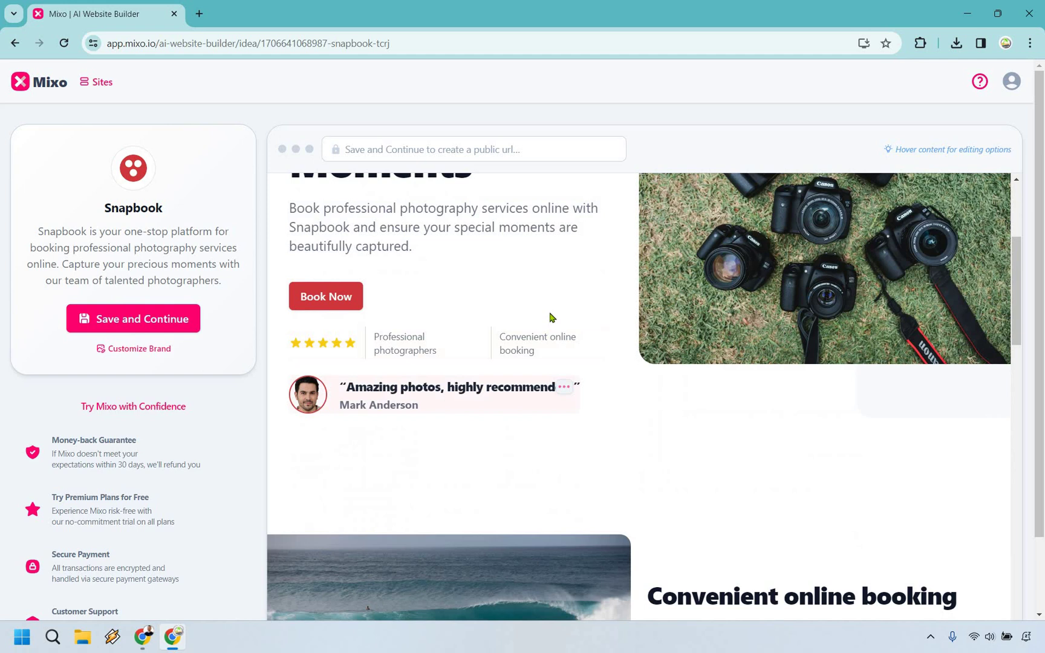
scroll(547, 318, "down", 3)
scroll(480, 340, "down", 1)
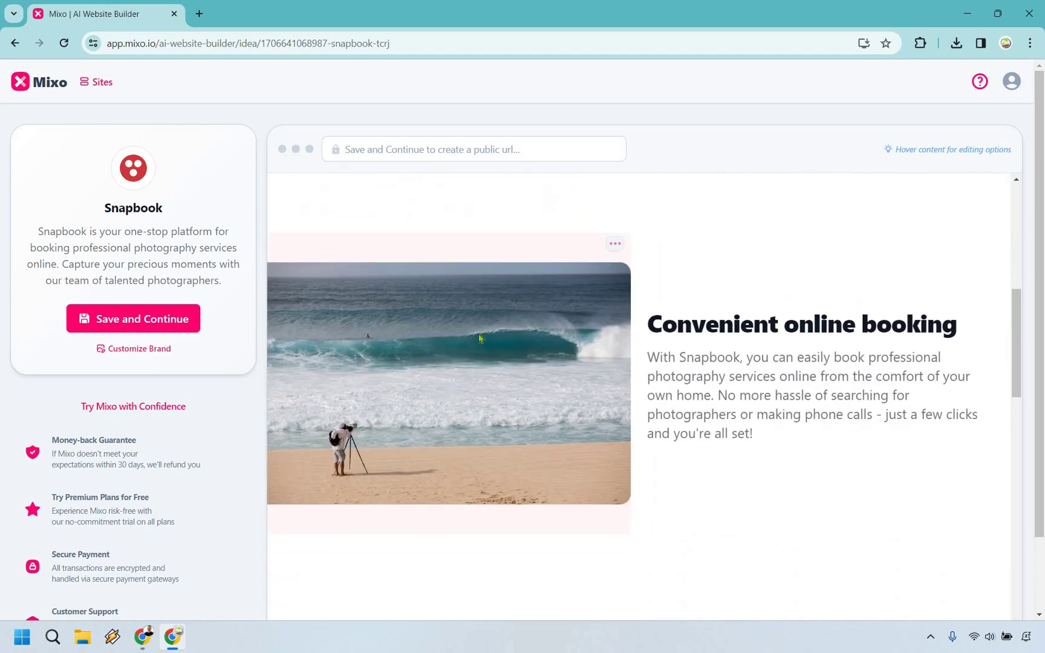
scroll(674, 306, "down", 2)
scroll(564, 294, "down", 2)
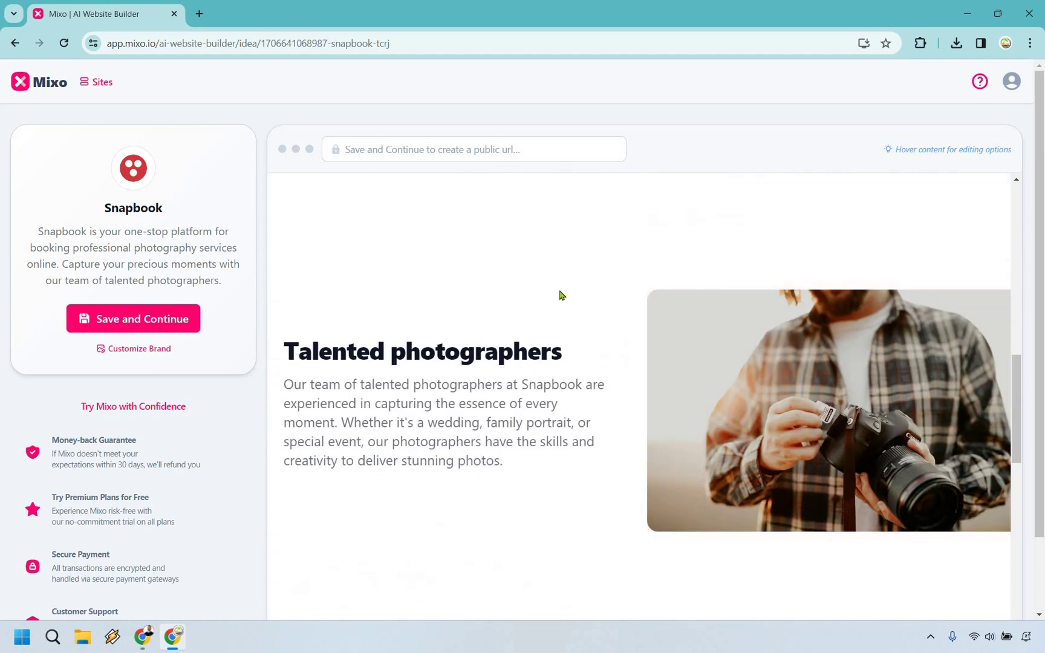
scroll(564, 294, "down", 1)
scroll(640, 302, "down", 2)
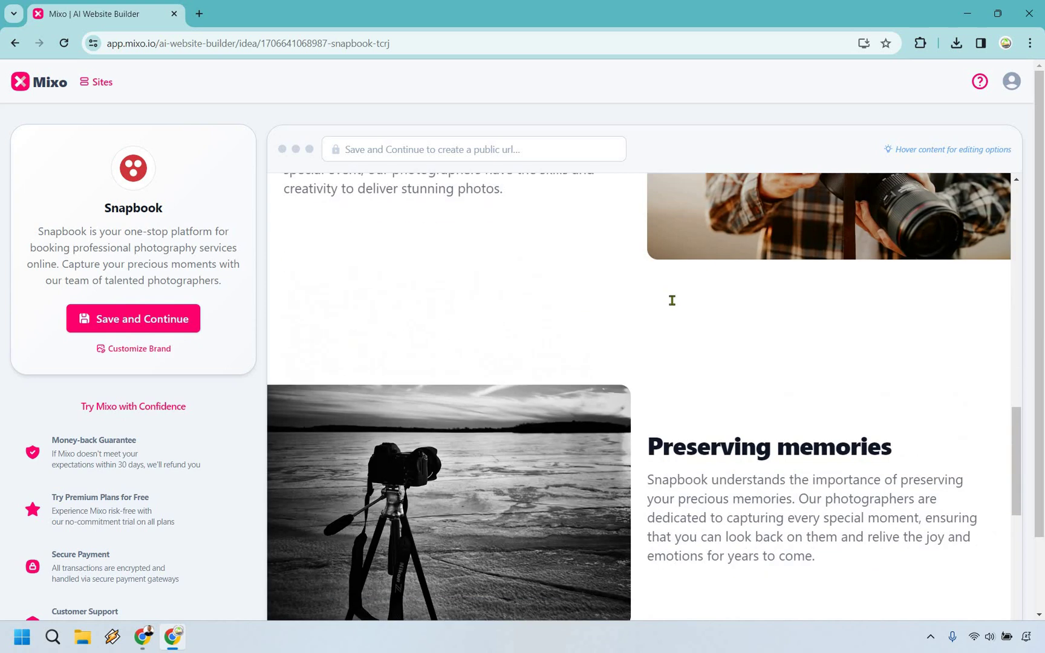
scroll(672, 300, "down", 2)
scroll(672, 304, "down", 3)
scroll(518, 420, "down", 2)
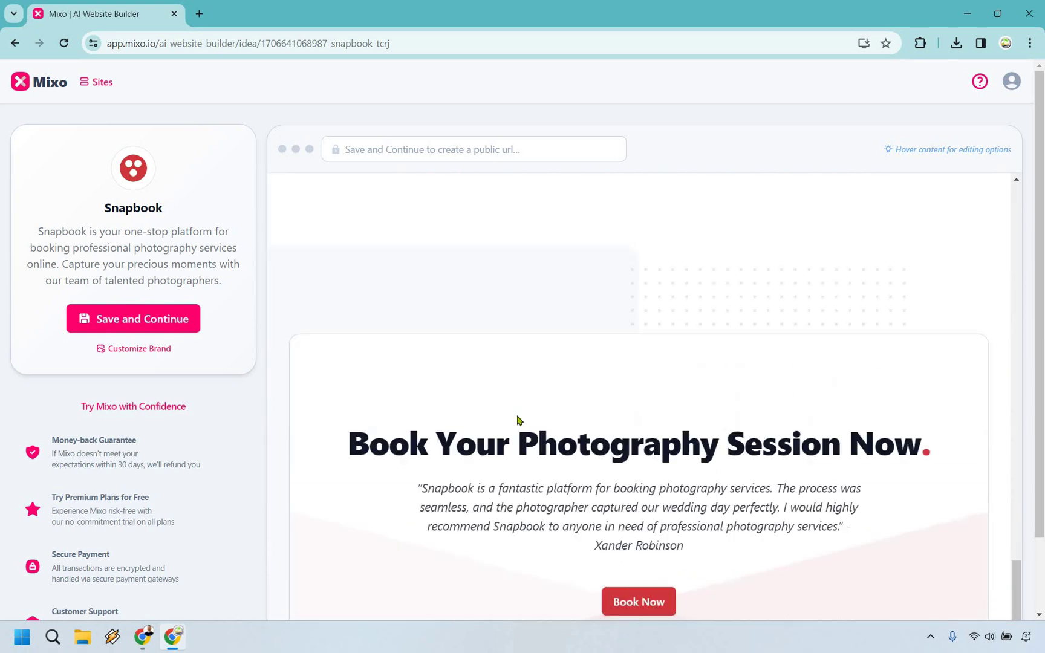
scroll(568, 343, "down", 2)
scroll(678, 369, "down", 2)
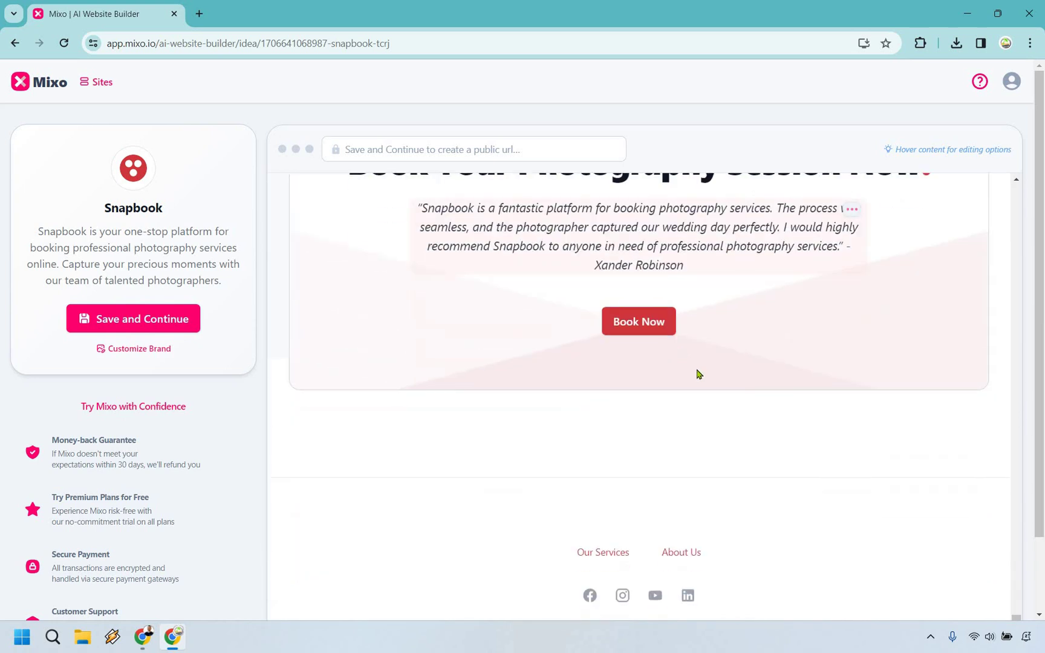
scroll(746, 384, "down", 1)
scroll(744, 383, "up", 3)
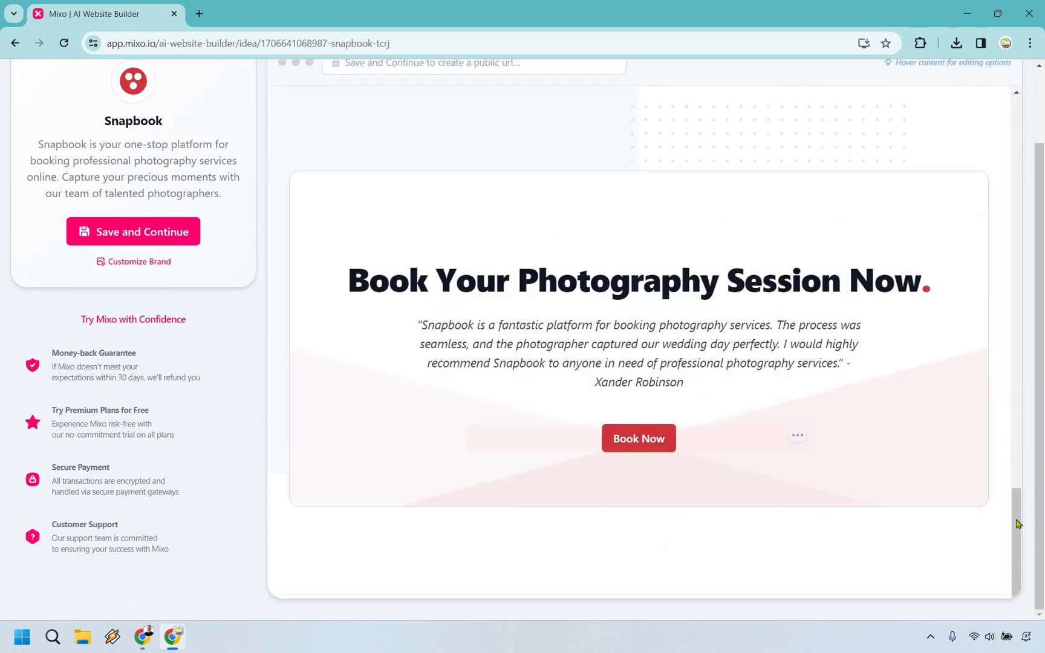
scroll(926, 155, "up", 15)
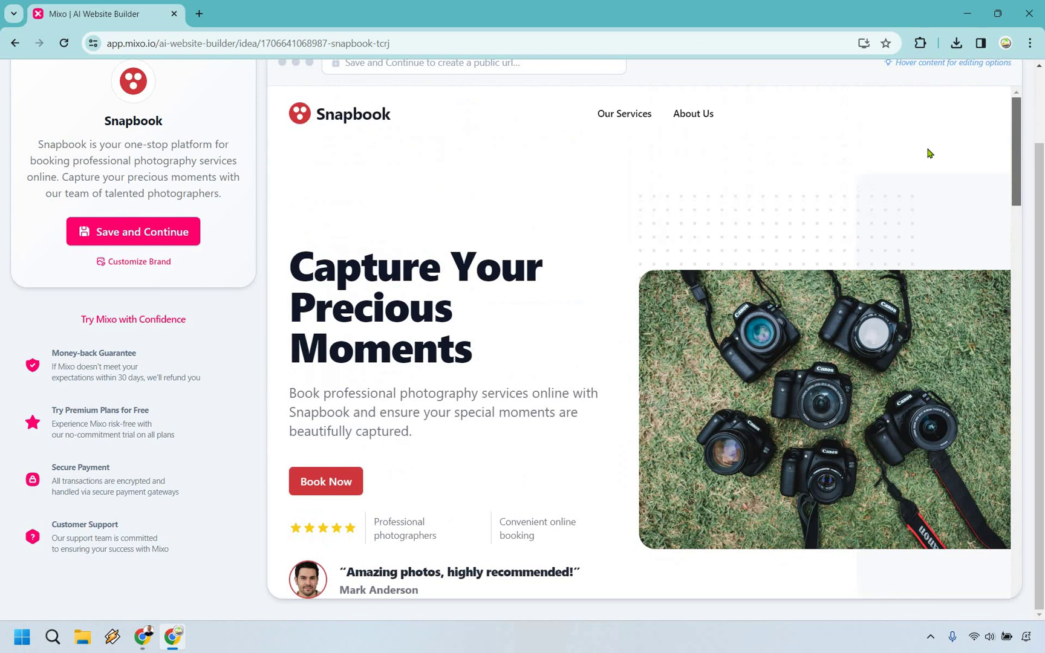
scroll(922, 192, "up", 1)
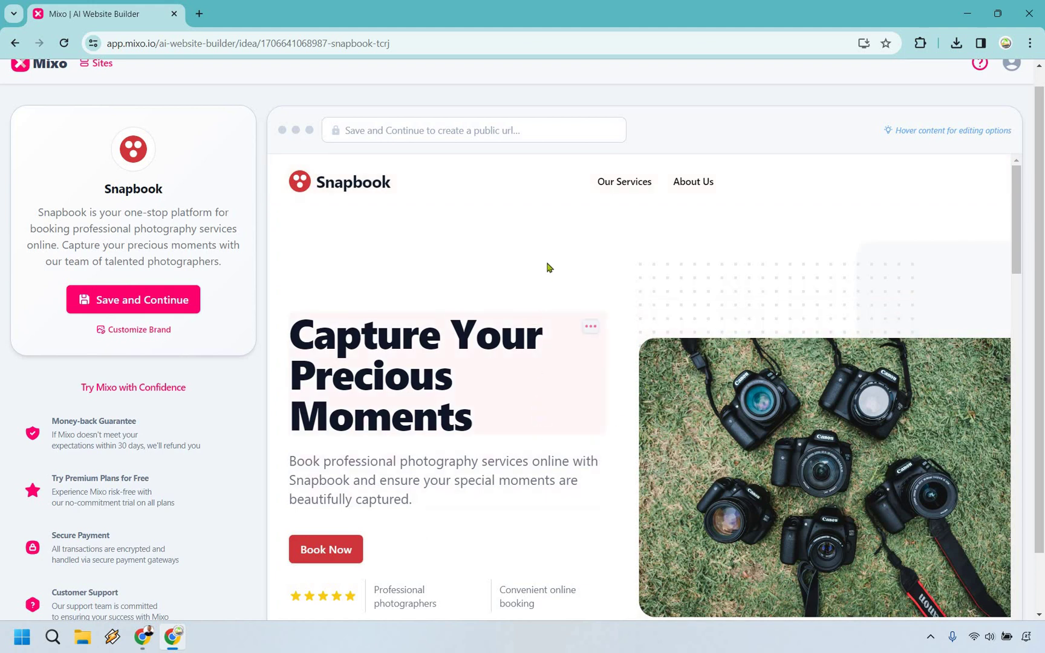
- Check the brand settings, save the Snapbook site, and open the Marketing Island editor
left_click(148, 330)
scroll(132, 409, "down", 2)
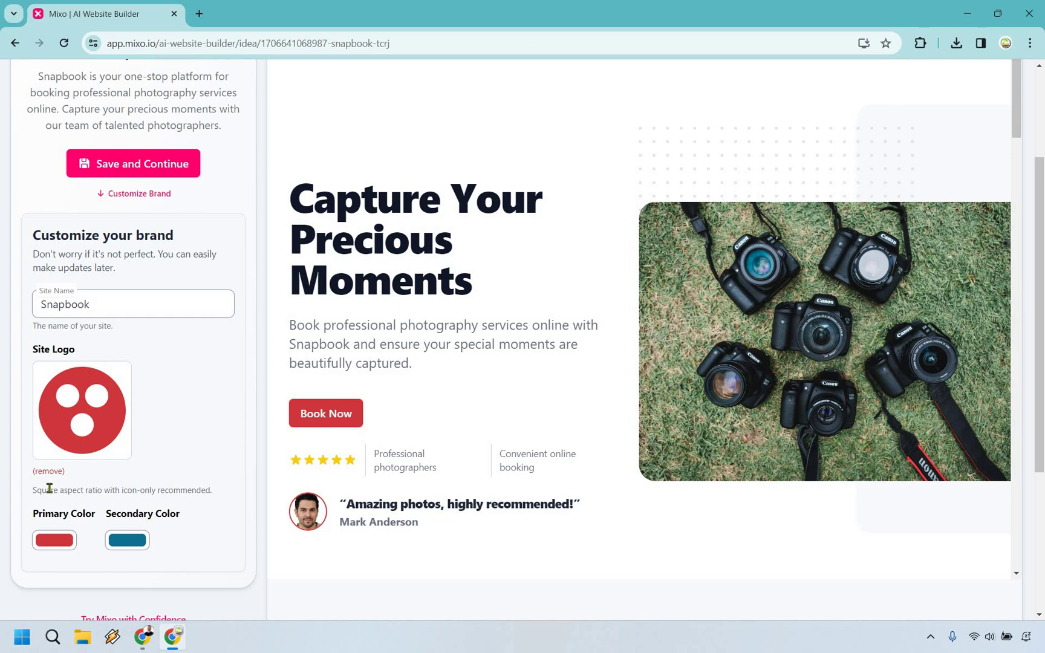
scroll(202, 315, "down", 3)
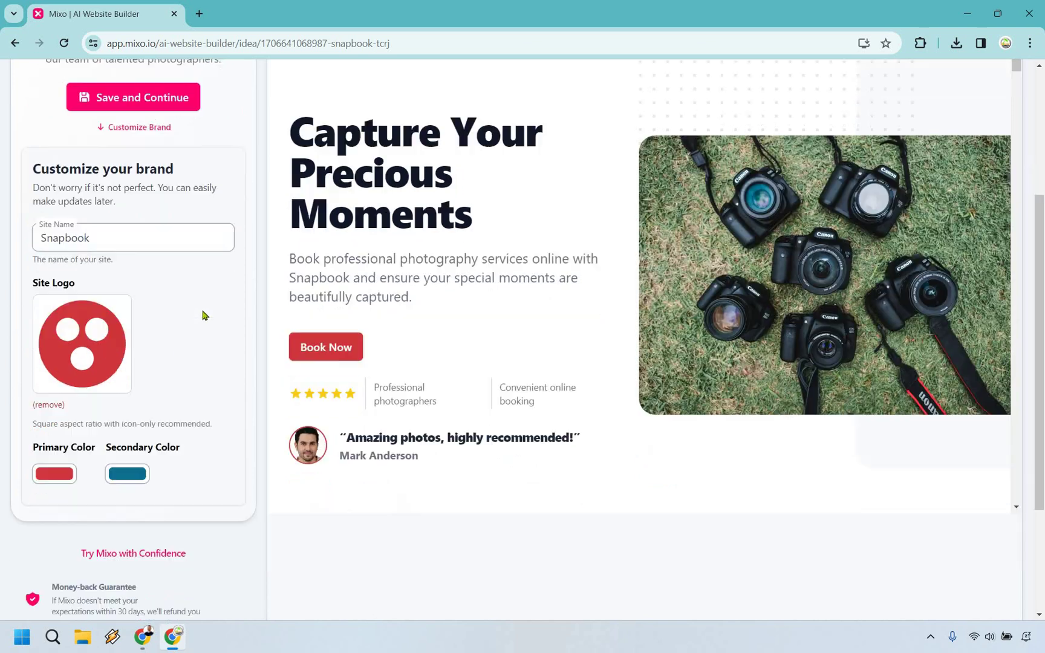
scroll(180, 433, "down", 1)
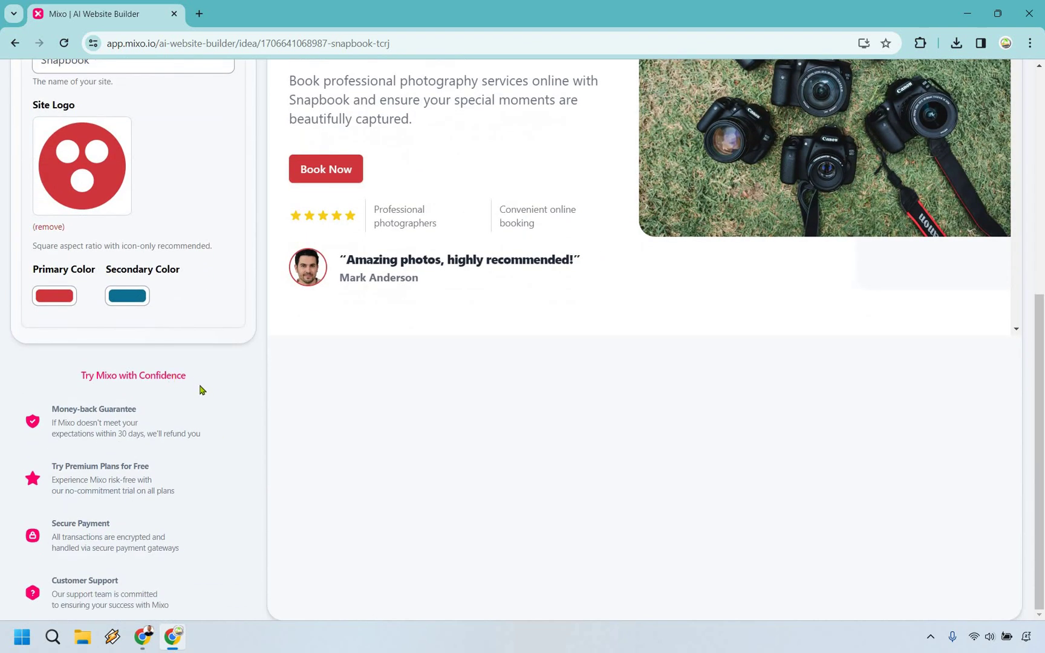
scroll(199, 384, "up", 5)
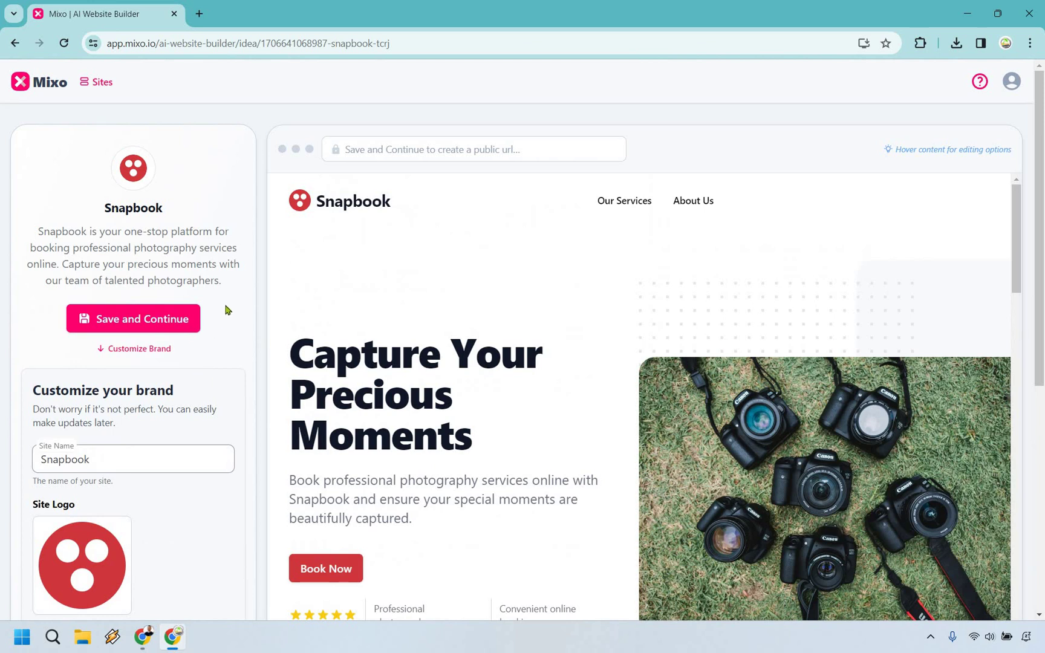
left_click(173, 320)
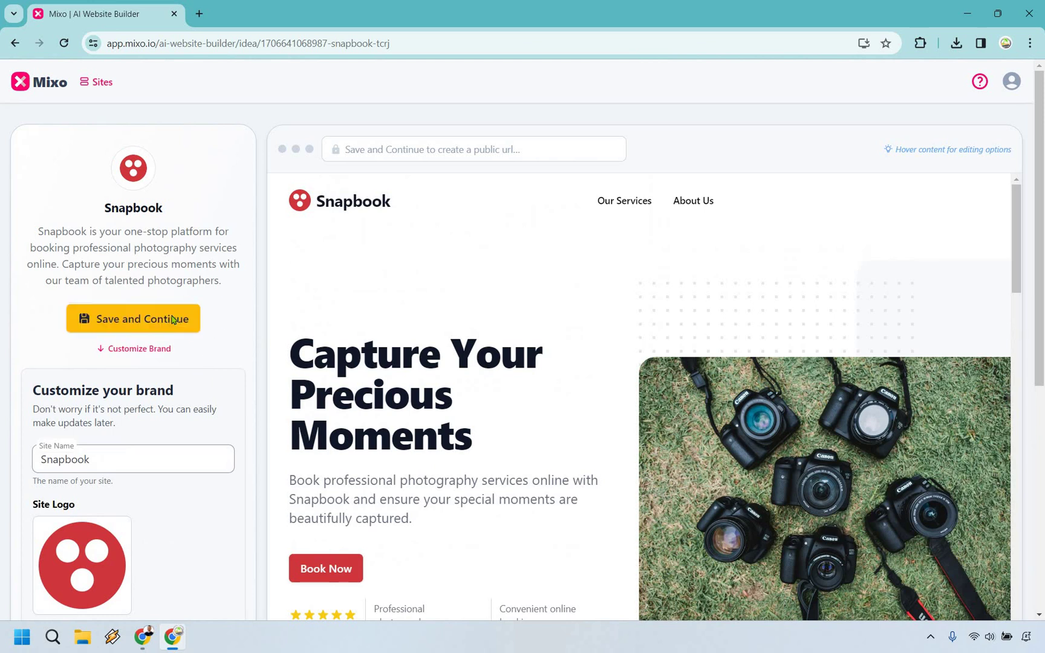
left_click(172, 320)
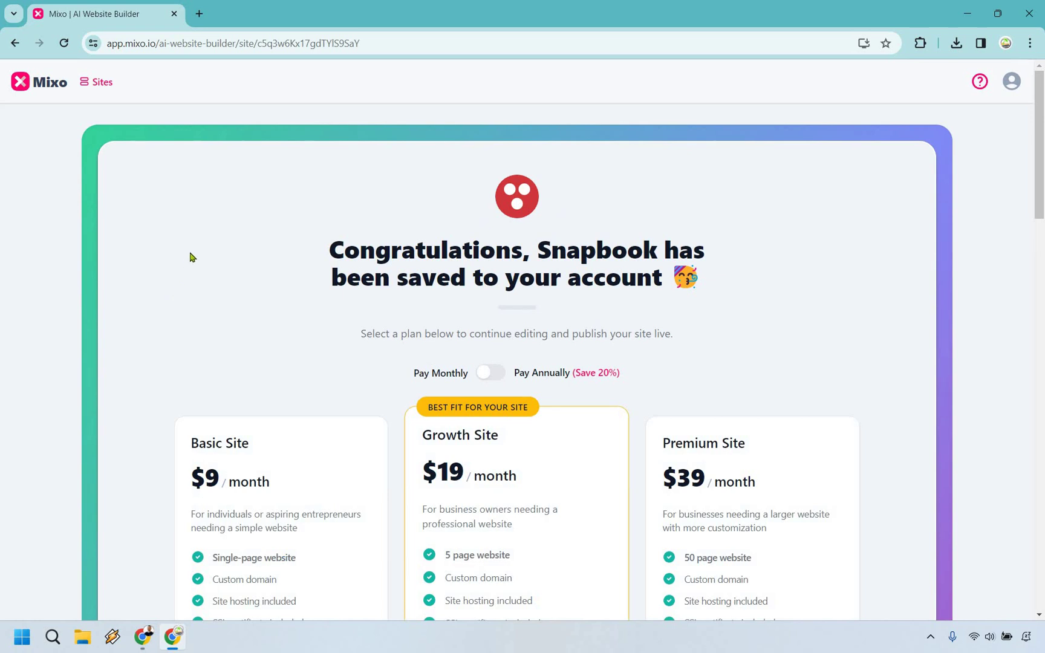
scroll(135, 276, "down", 2)
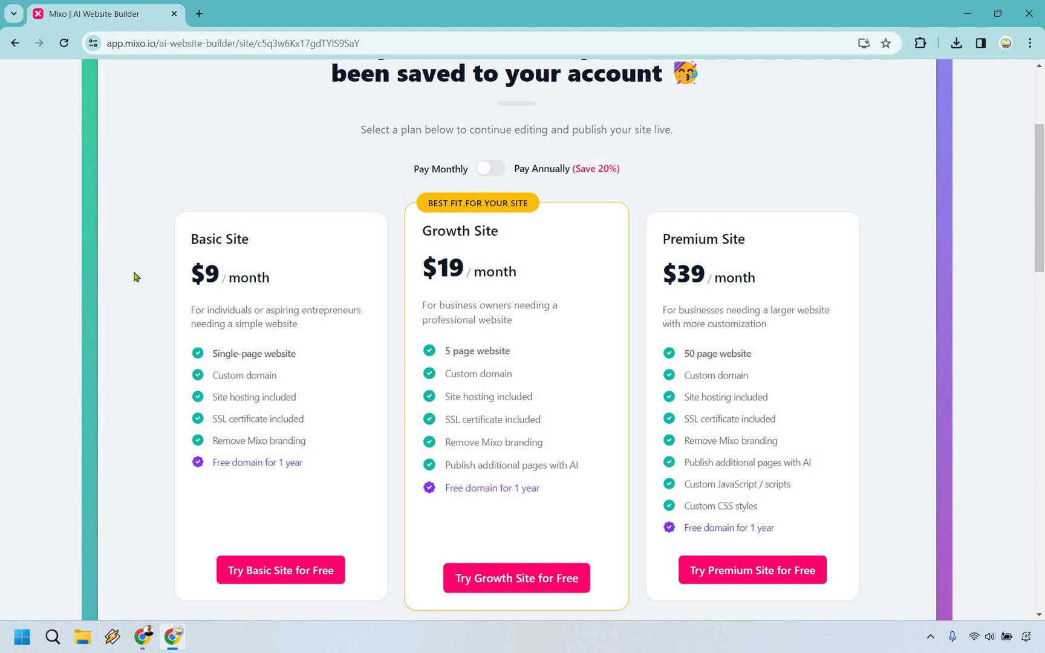
scroll(135, 277, "up", 3)
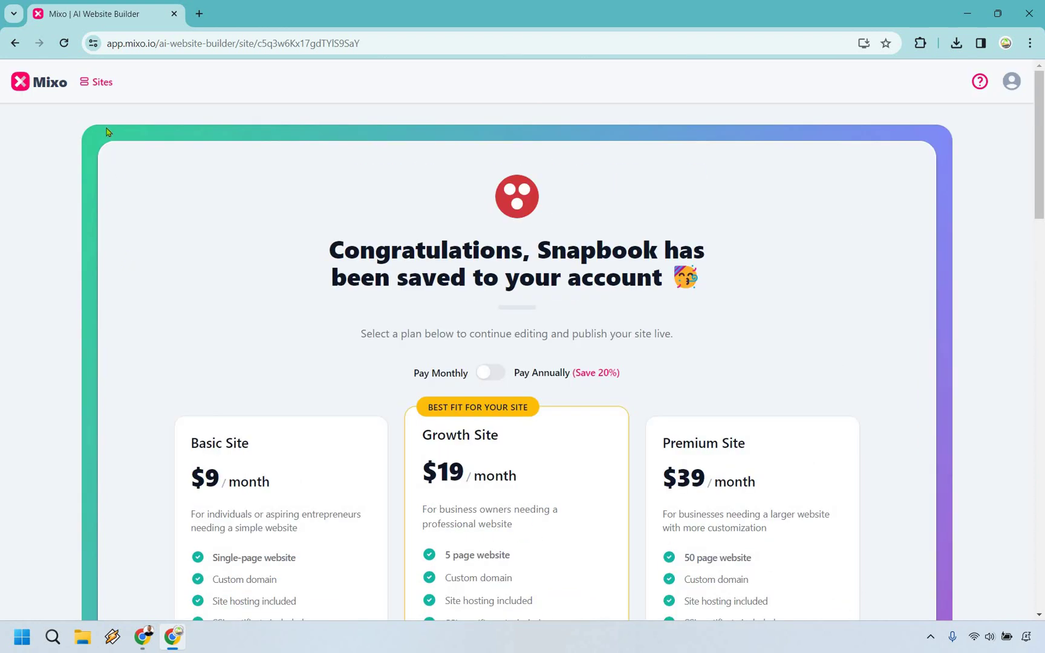
left_click(96, 84)
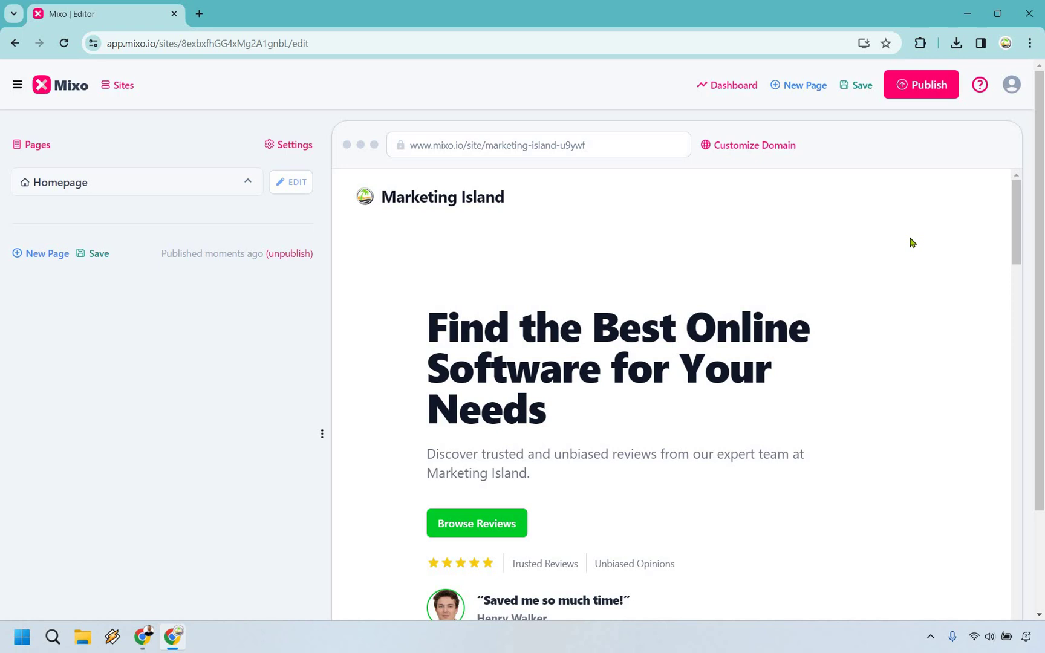
scroll(919, 254, "down", 2)
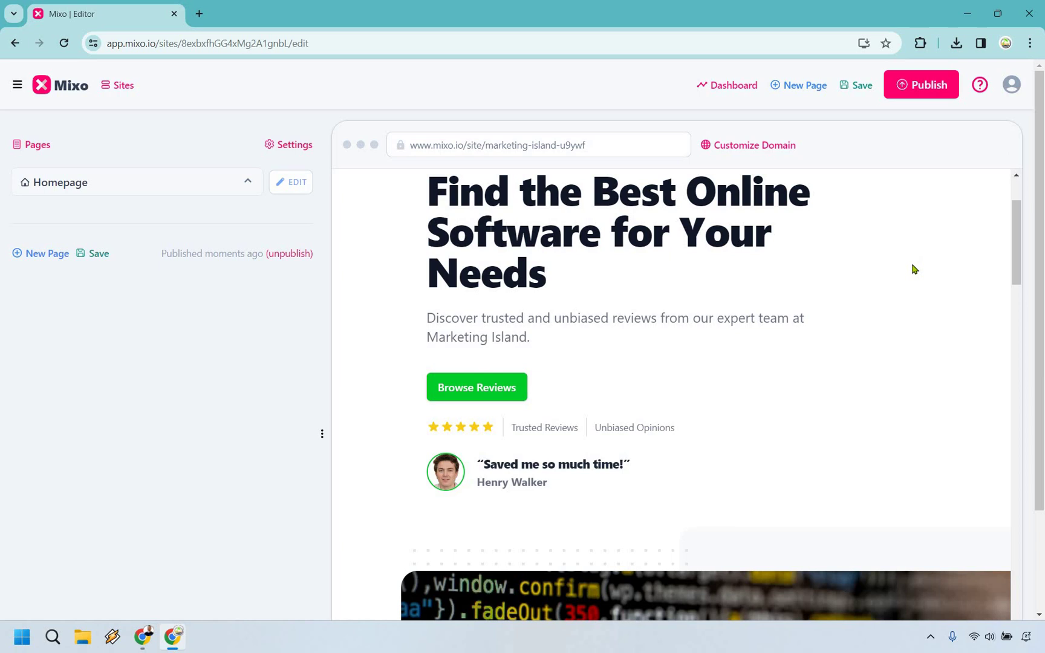
scroll(756, 356, "up", 2)
scroll(612, 397, "down", 2)
scroll(686, 302, "down", 3)
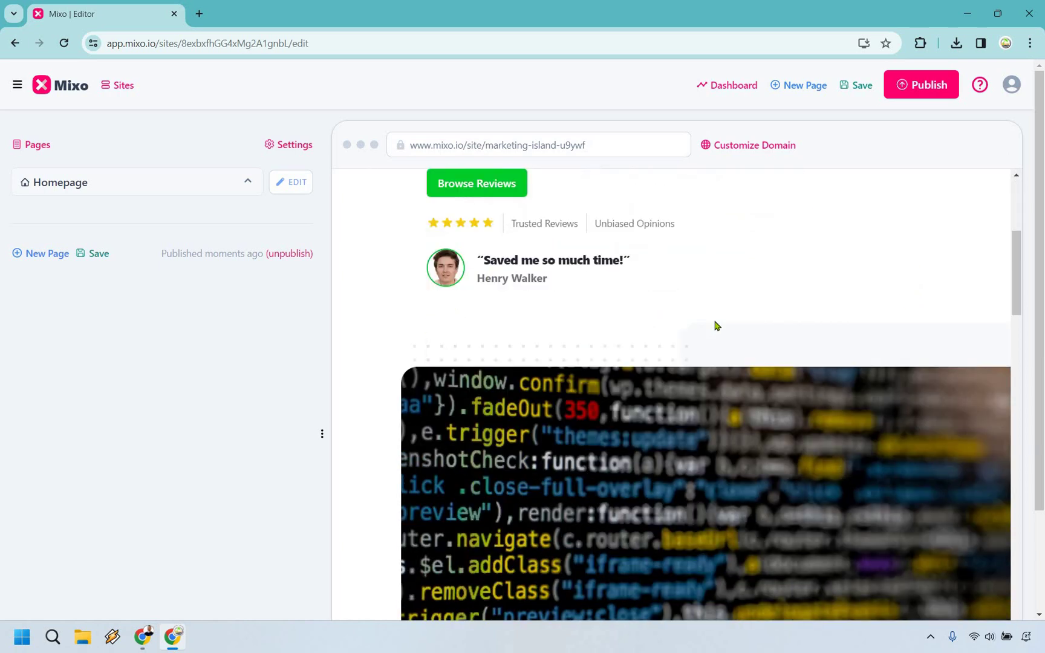
scroll(729, 400, "up", 2)
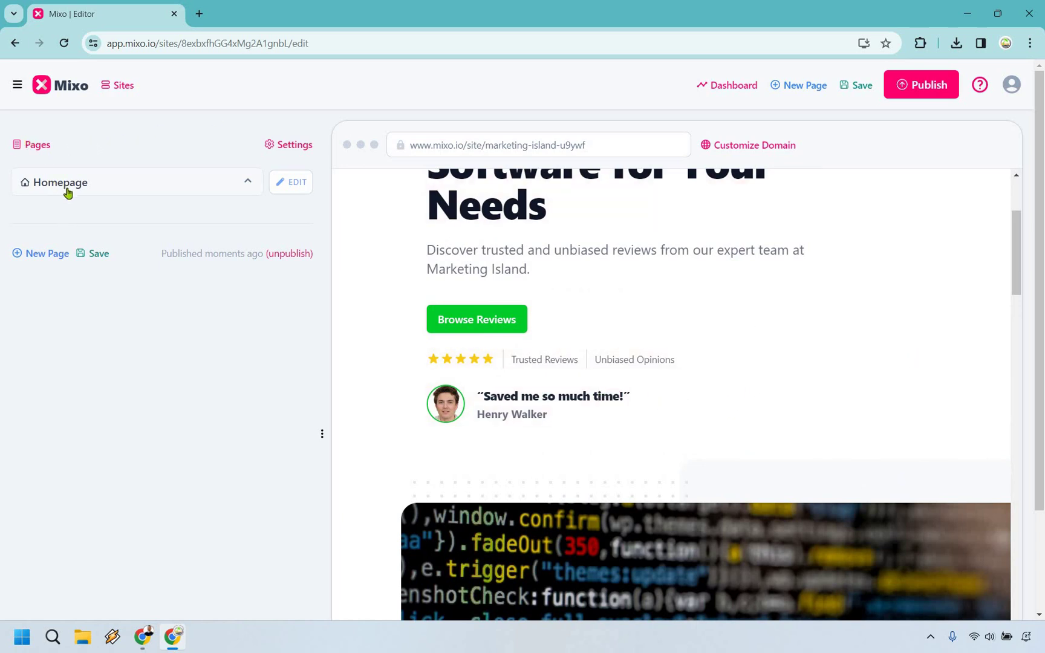
- Append '!' to the Homepage hero title and review the hero's primary button settings
left_click(208, 181)
left_click(291, 183)
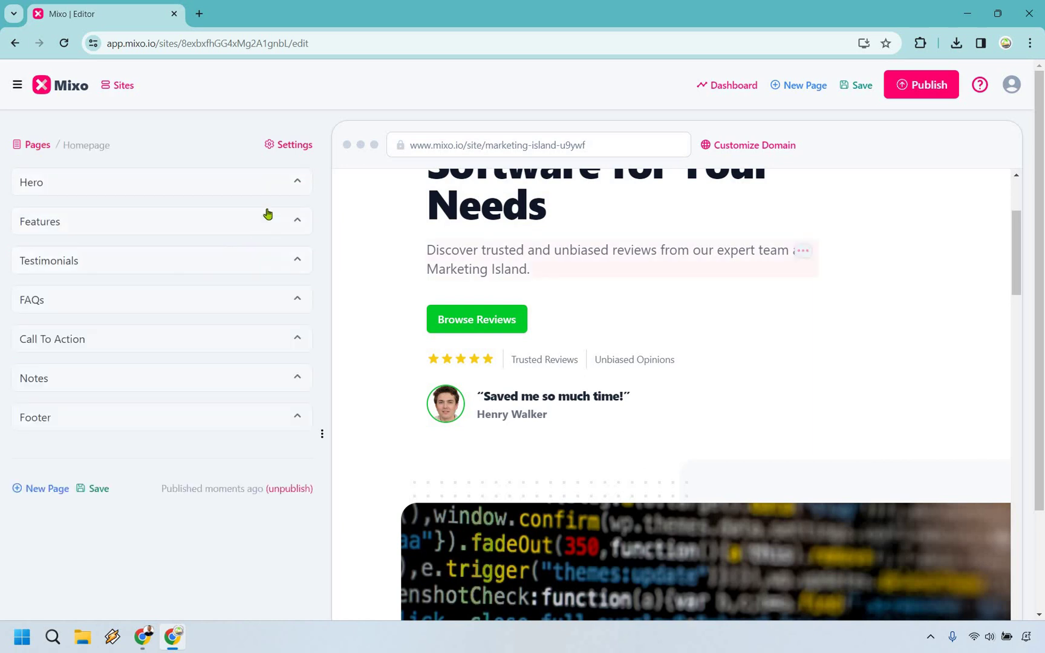
left_click(298, 185)
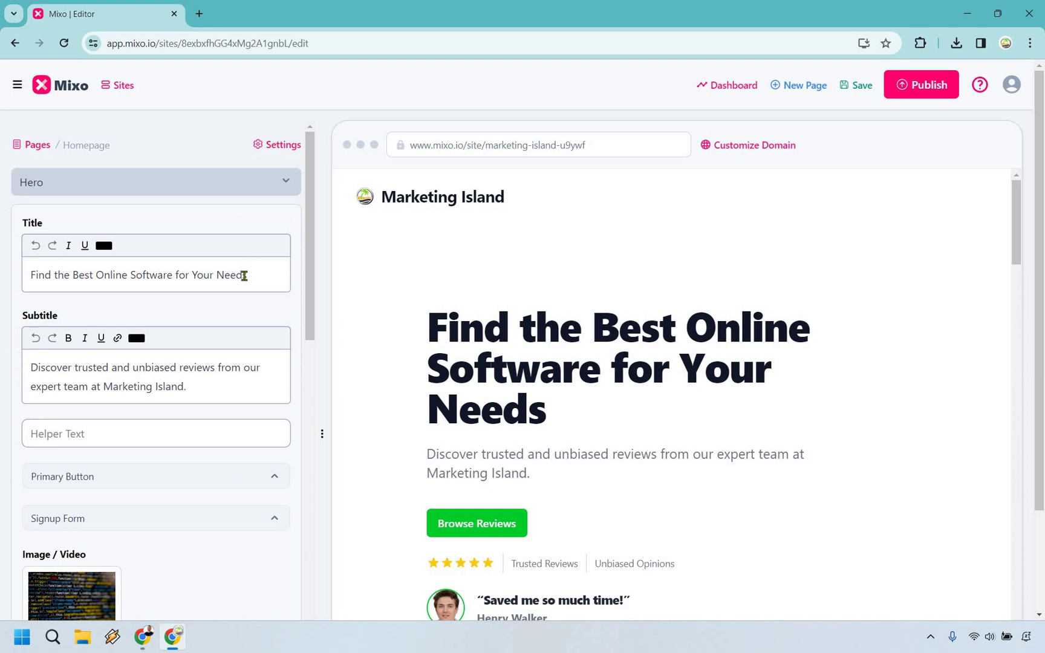
left_click(264, 278)
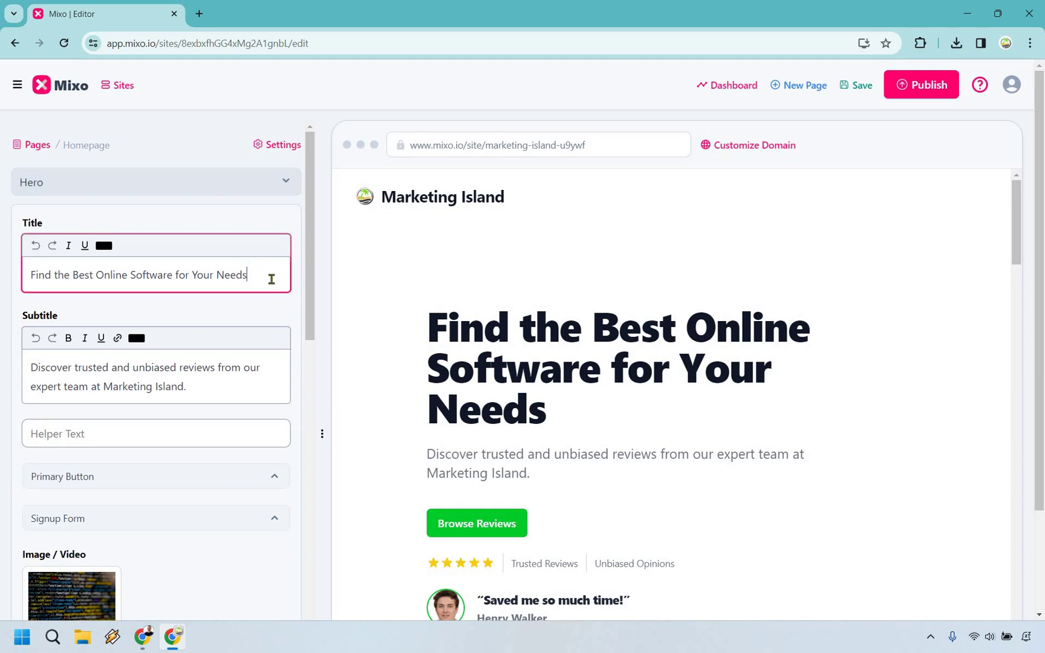
type("!")
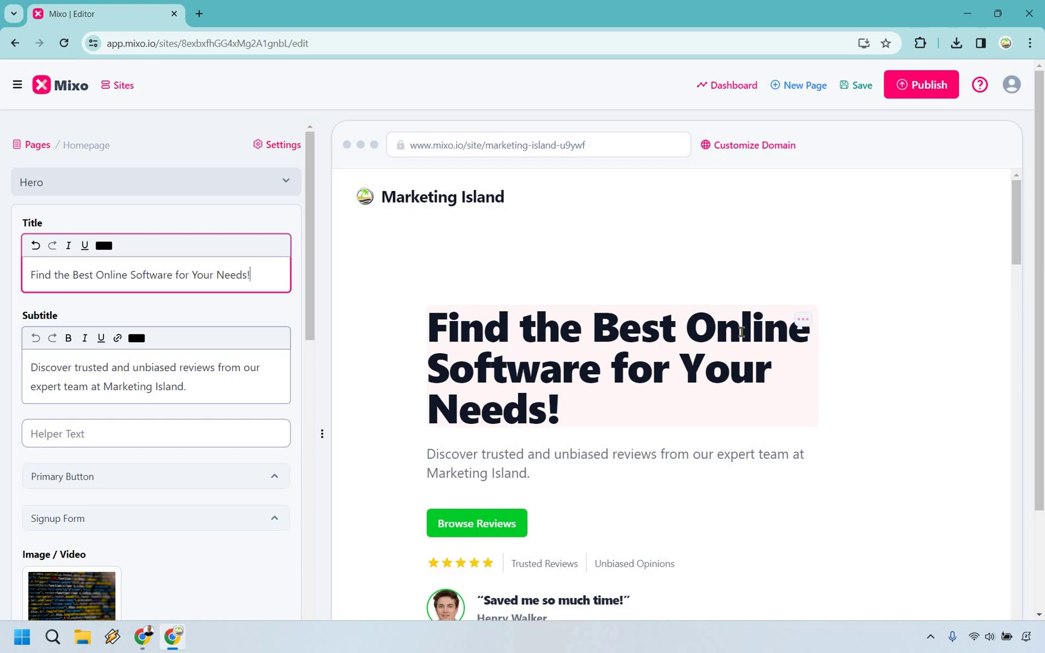
mouse_move(621, 367)
left_click(803, 323)
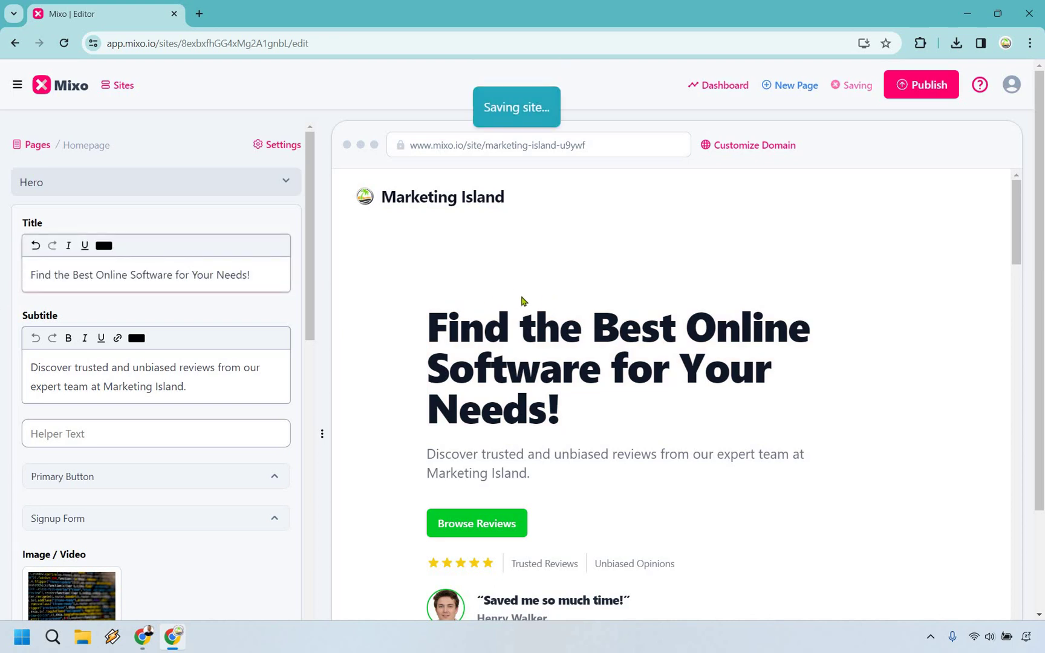
scroll(266, 346, "down", 2)
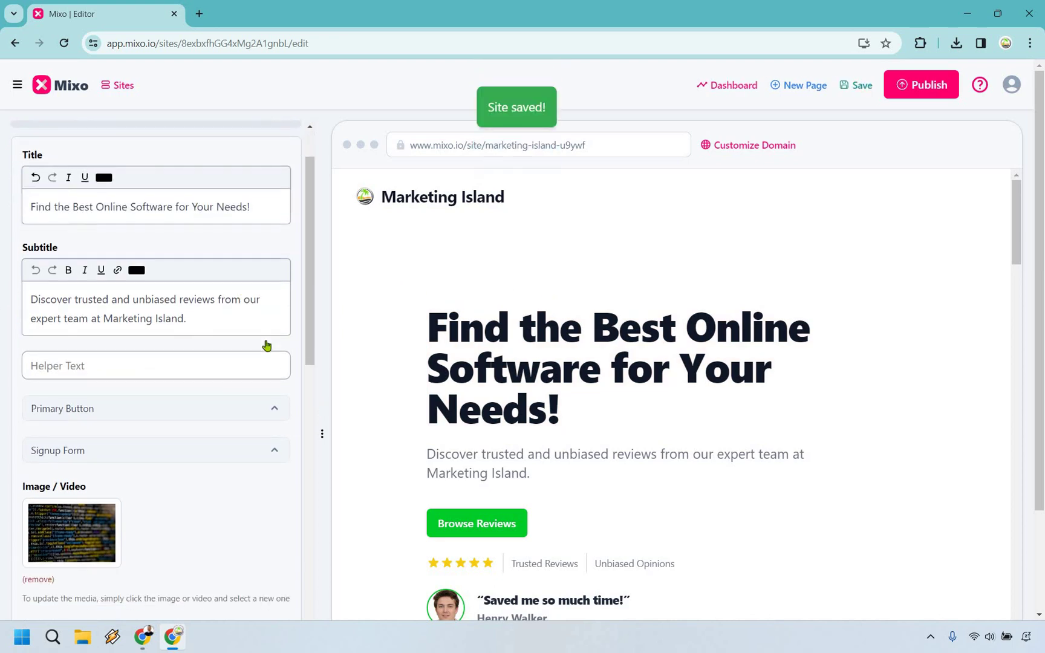
left_click(230, 330)
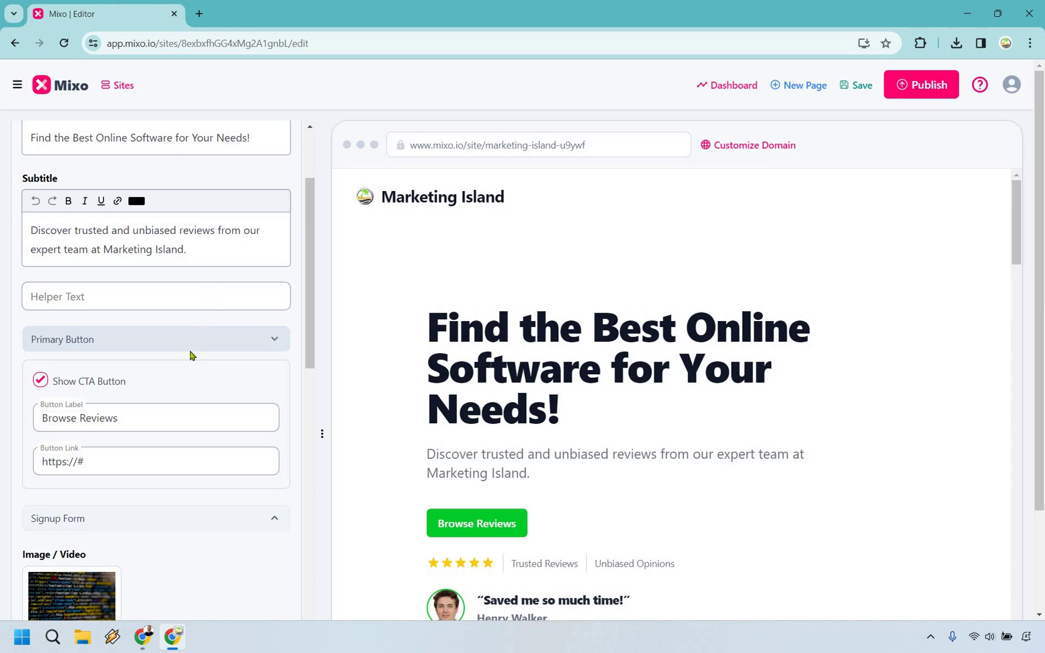
scroll(163, 343, "down", 2)
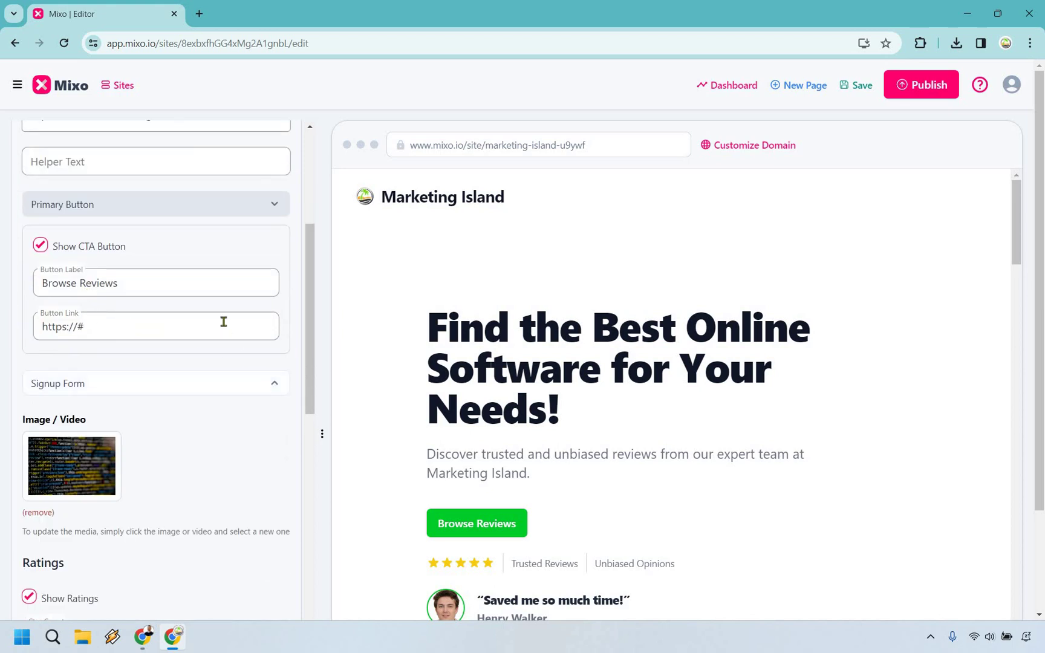
scroll(245, 299, "down", 3)
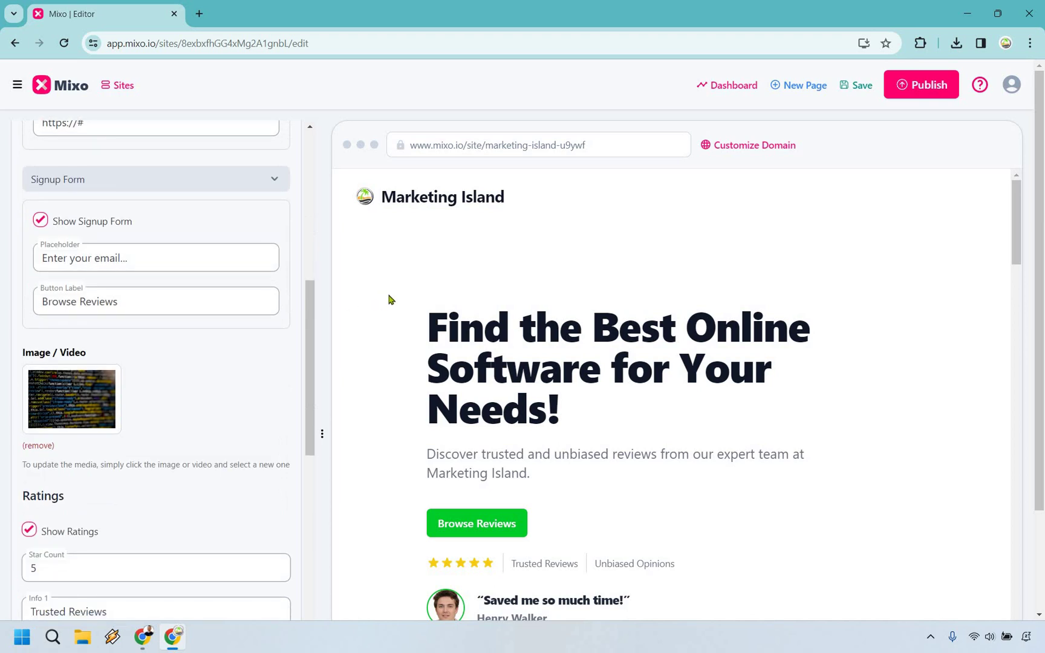
scroll(166, 268, "down", 3)
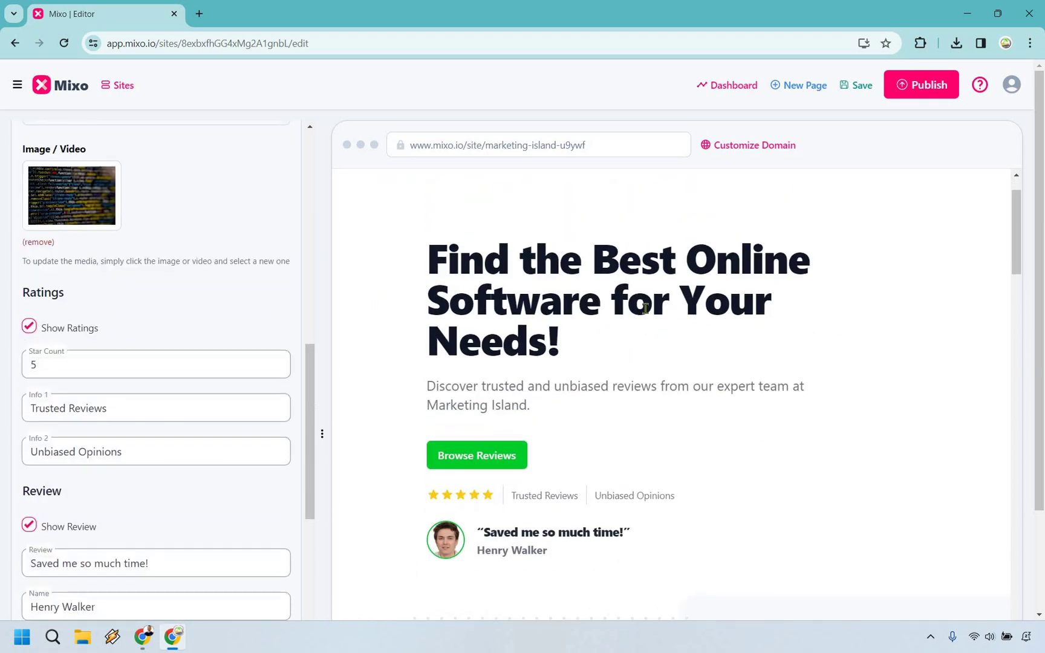
scroll(650, 332, "down", 3)
scroll(650, 332, "down", 3)
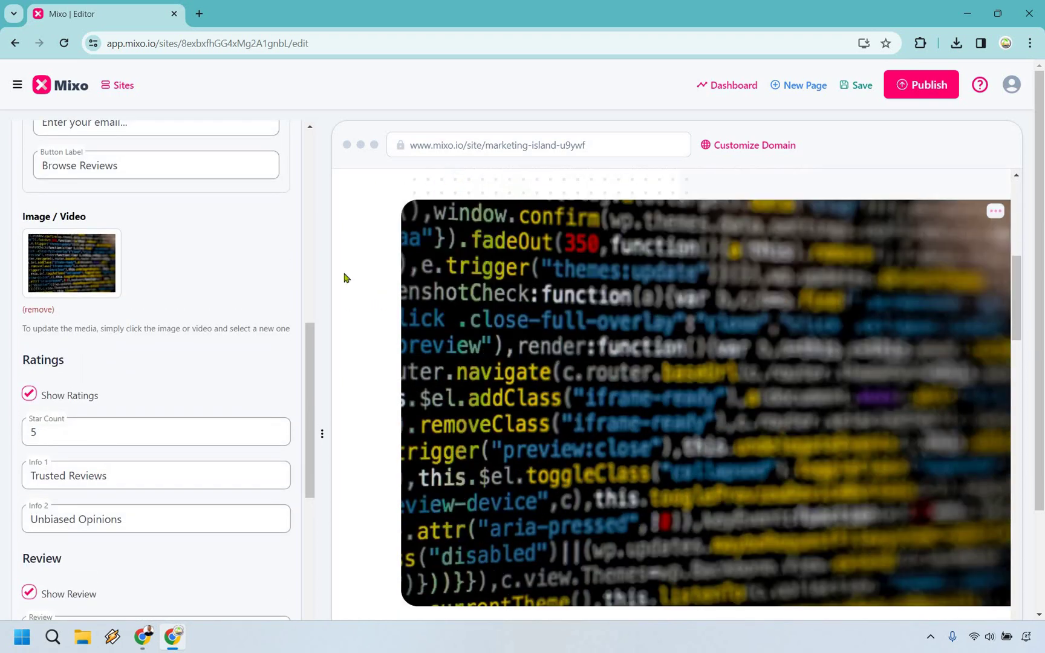
- Set the hero image to the laptops-on-shared-desk Unsplash photo from a 'software' search
left_click(82, 266)
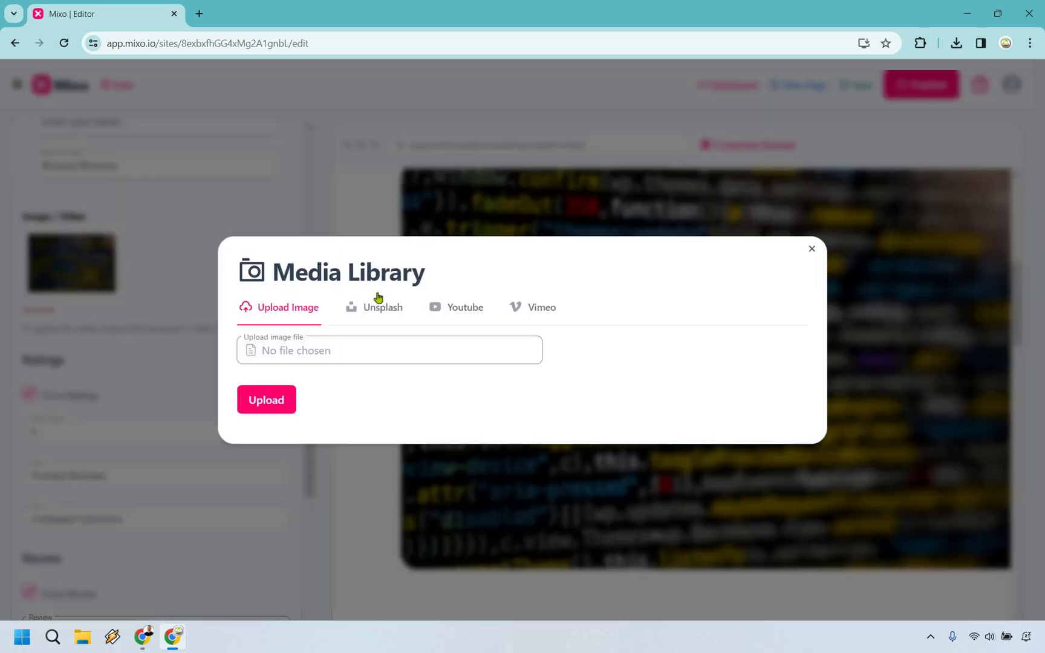
left_click(383, 309)
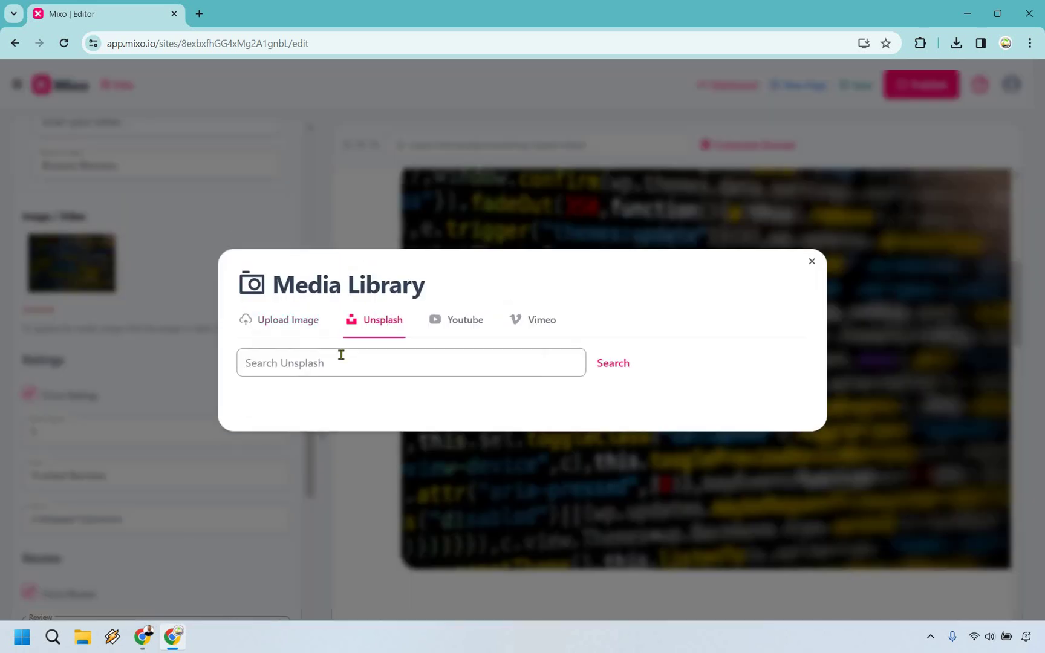
left_click(341, 355)
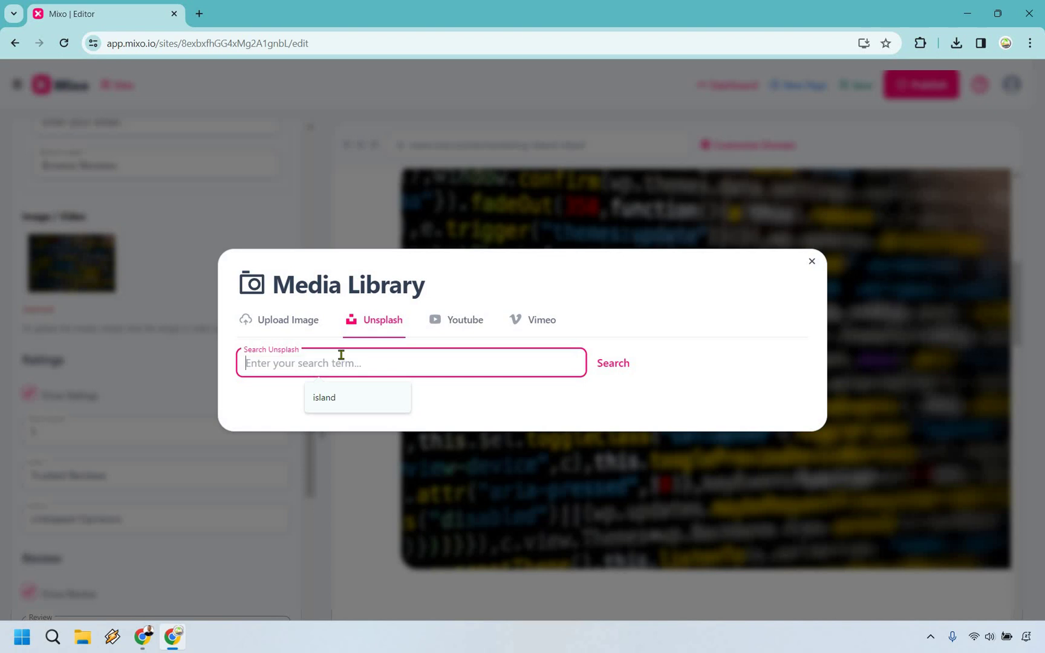
type("software")
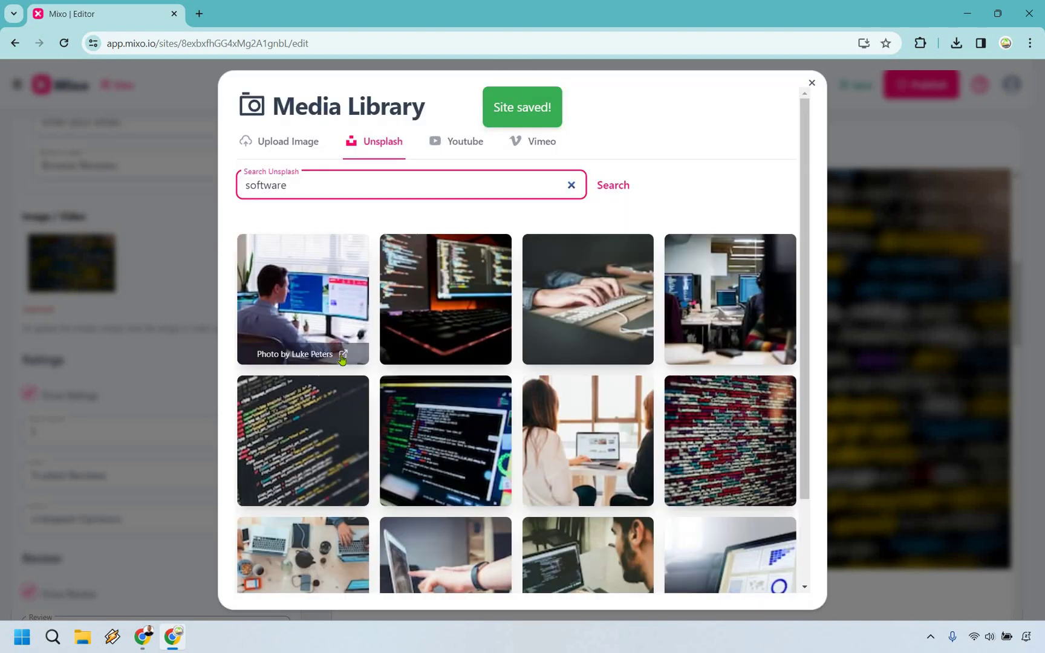
scroll(508, 369, "down", 2)
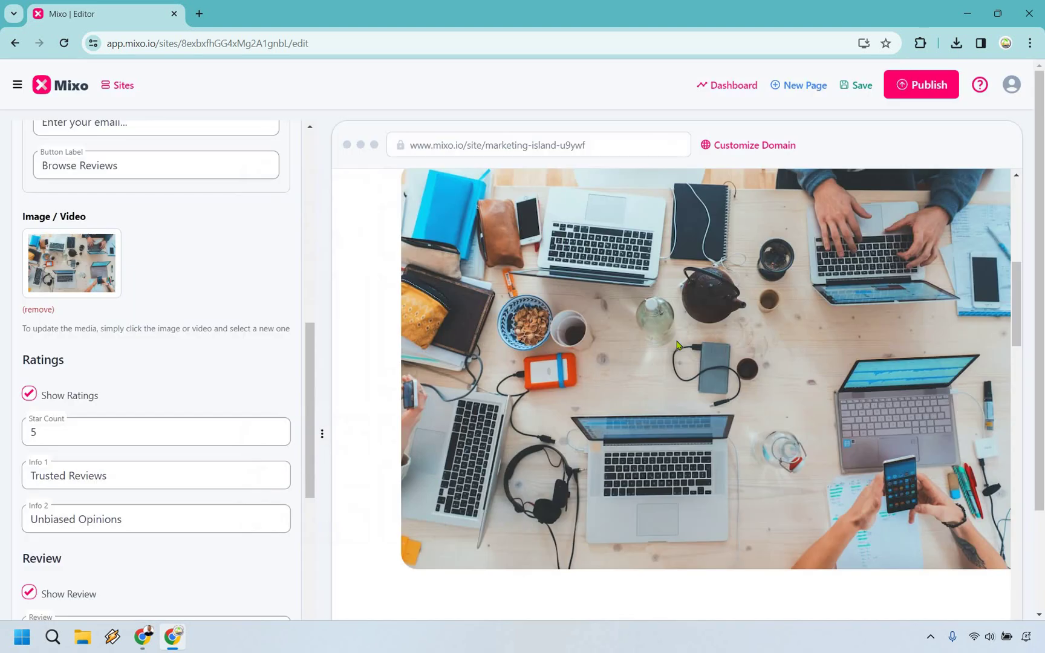
scroll(374, 292, "down", 4)
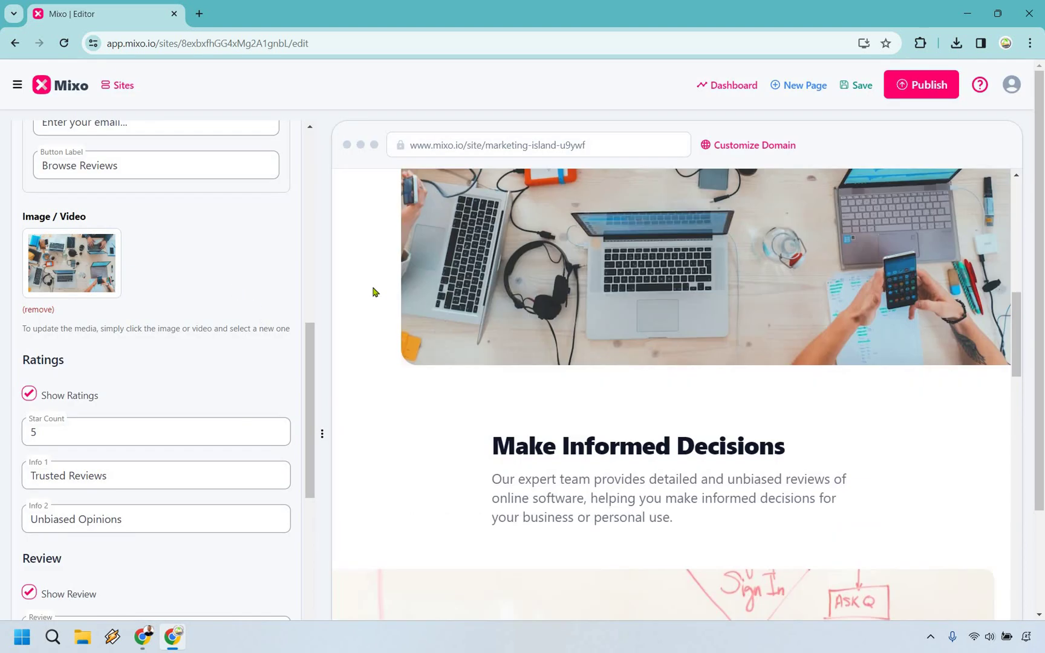
scroll(162, 297, "down", 2)
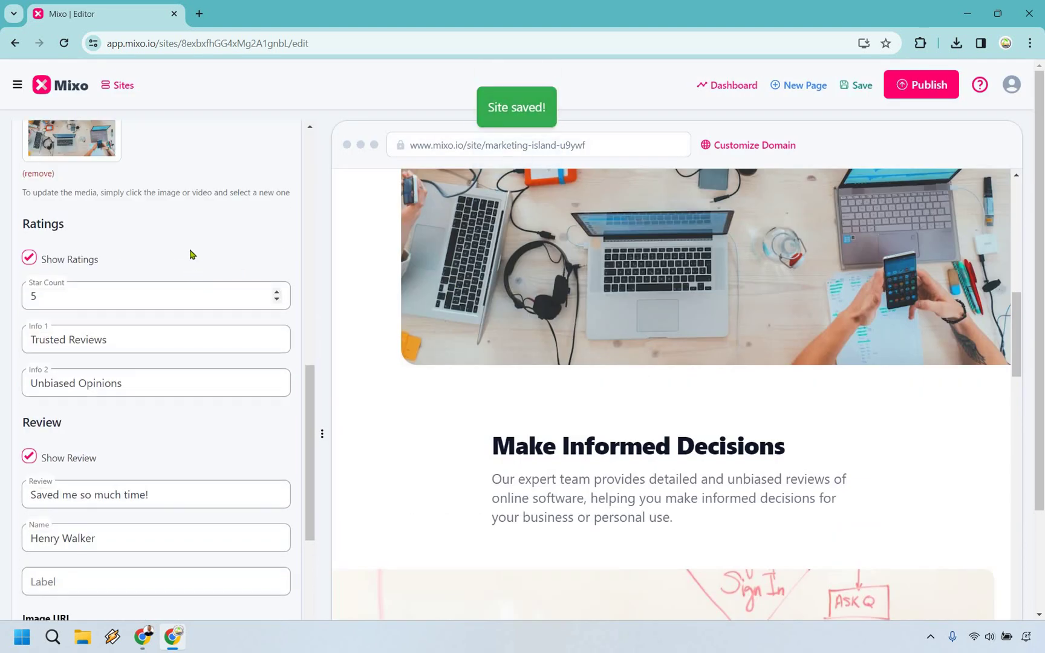
scroll(195, 285, "down", 3)
scroll(196, 317, "down", 3)
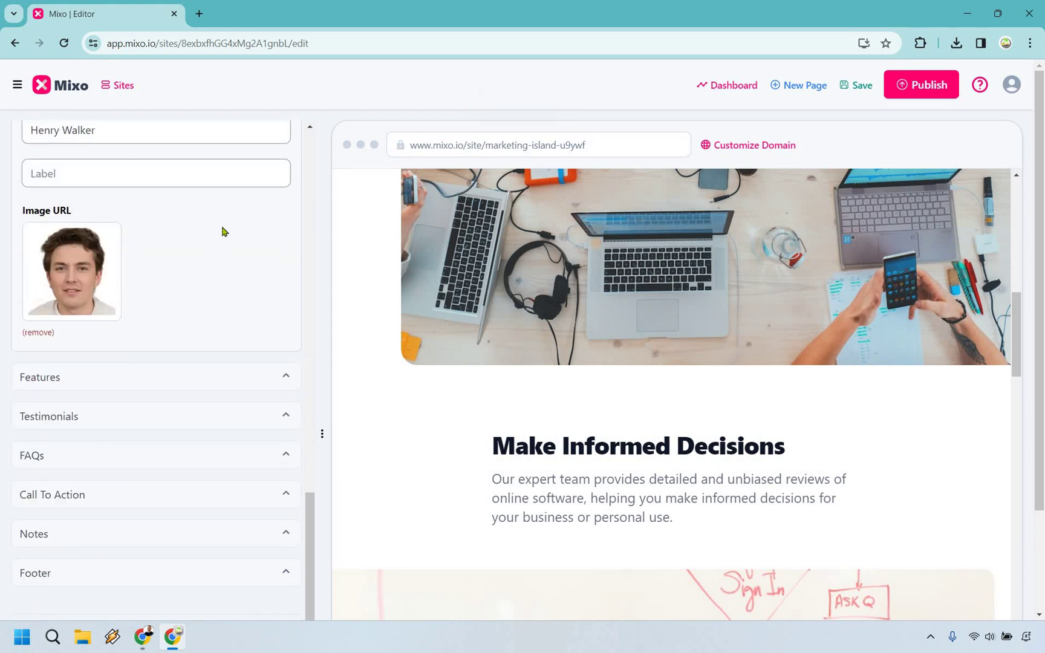
scroll(292, 182, "up", 5)
left_click(287, 219)
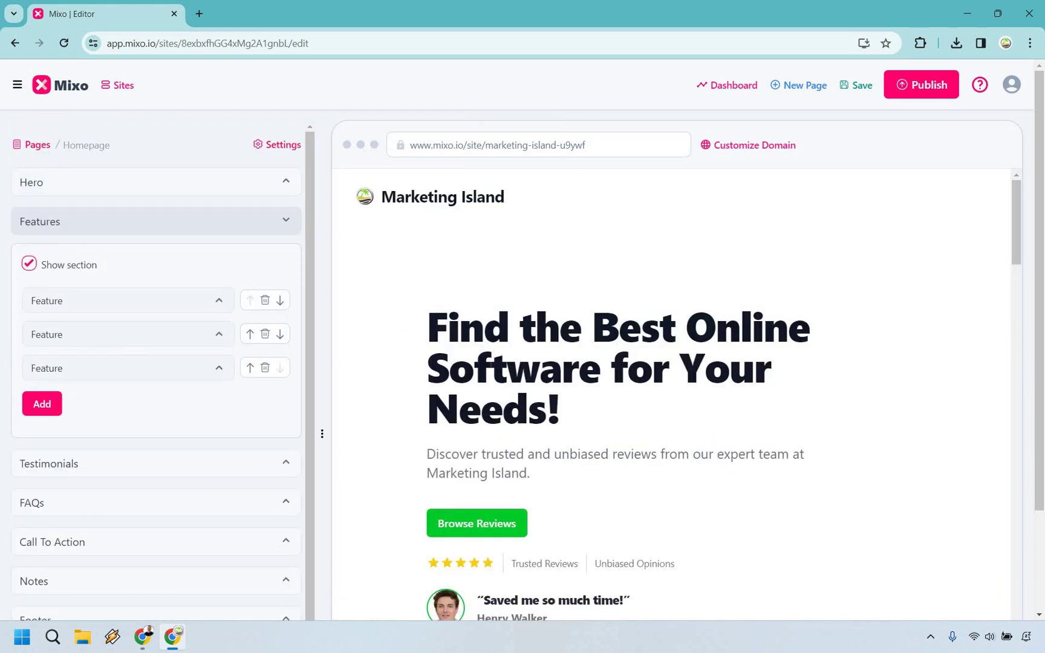
left_click(30, 265)
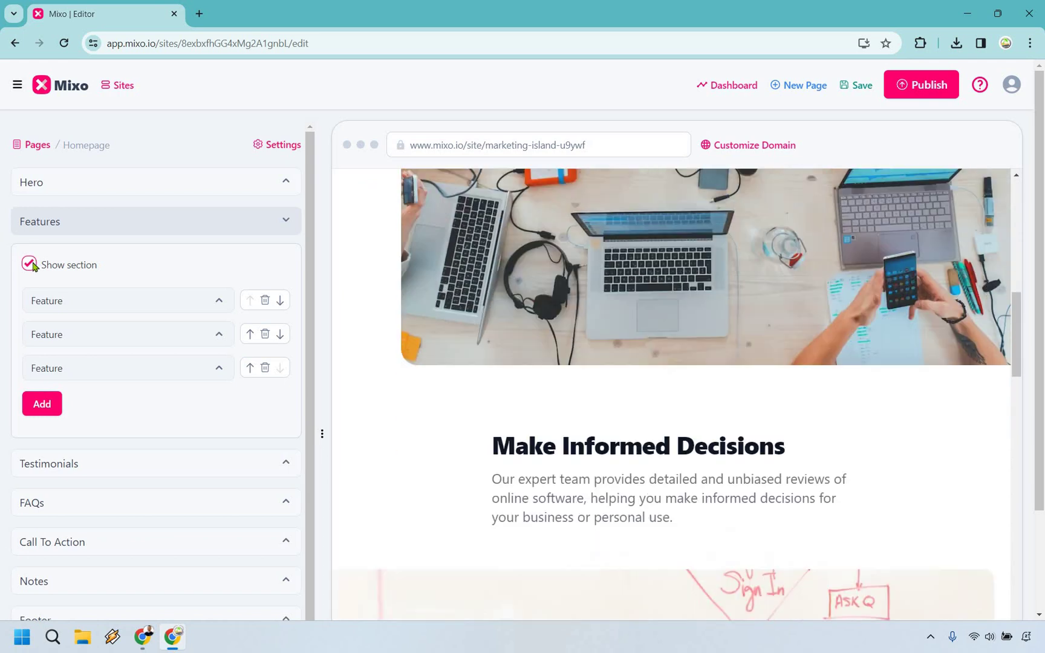
left_click(34, 267)
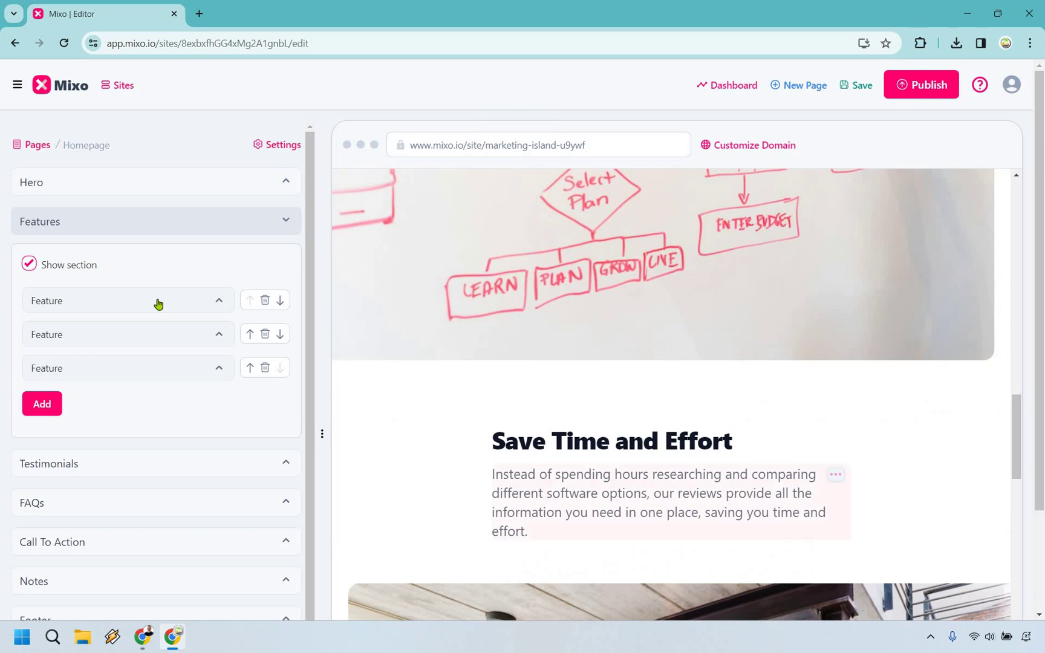
left_click(159, 303)
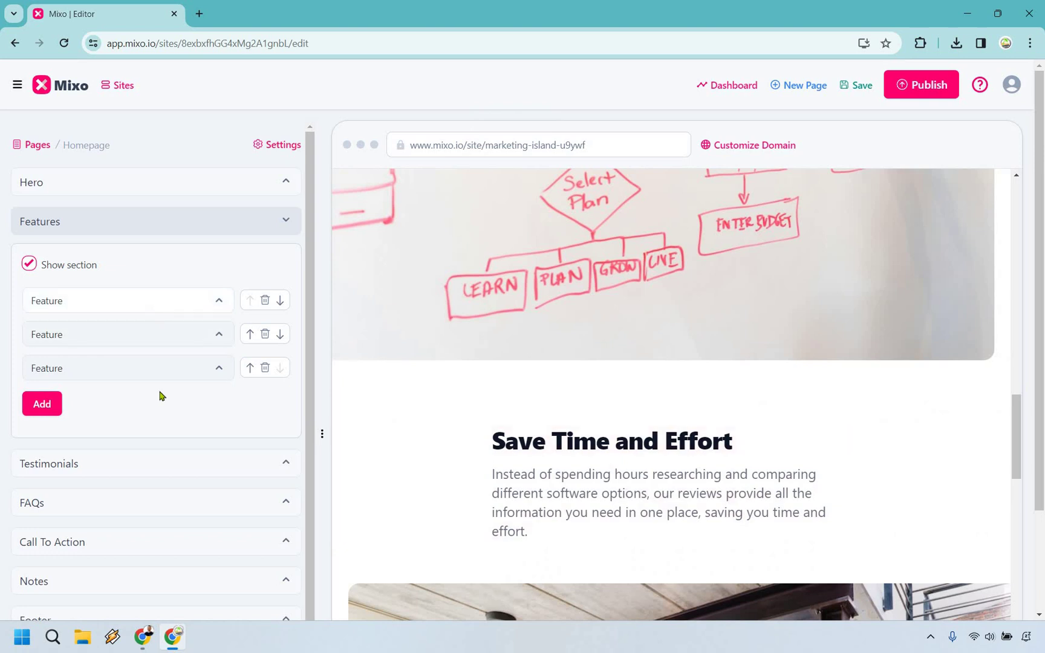
scroll(168, 294, "down", 2)
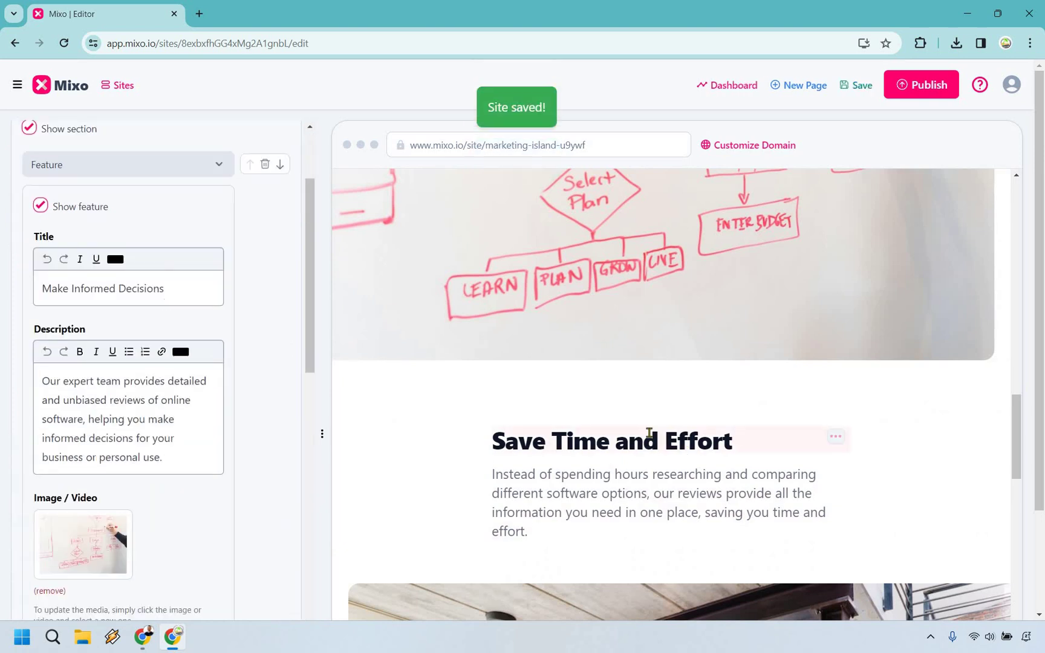
scroll(644, 425, "up", 5)
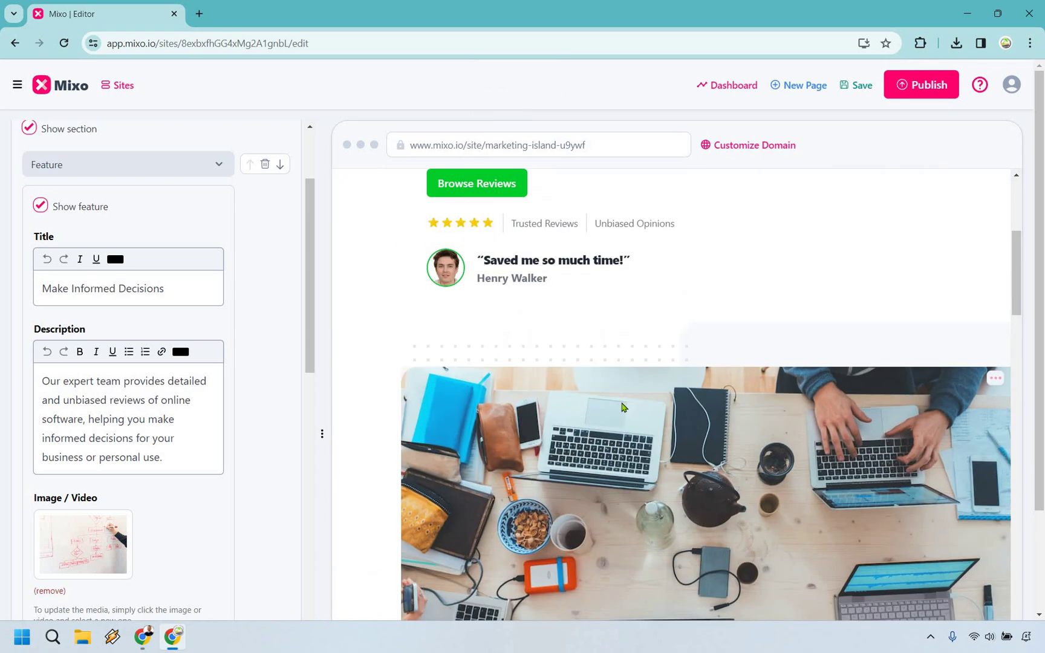
scroll(618, 336, "down", 5)
scroll(623, 360, "down", 2)
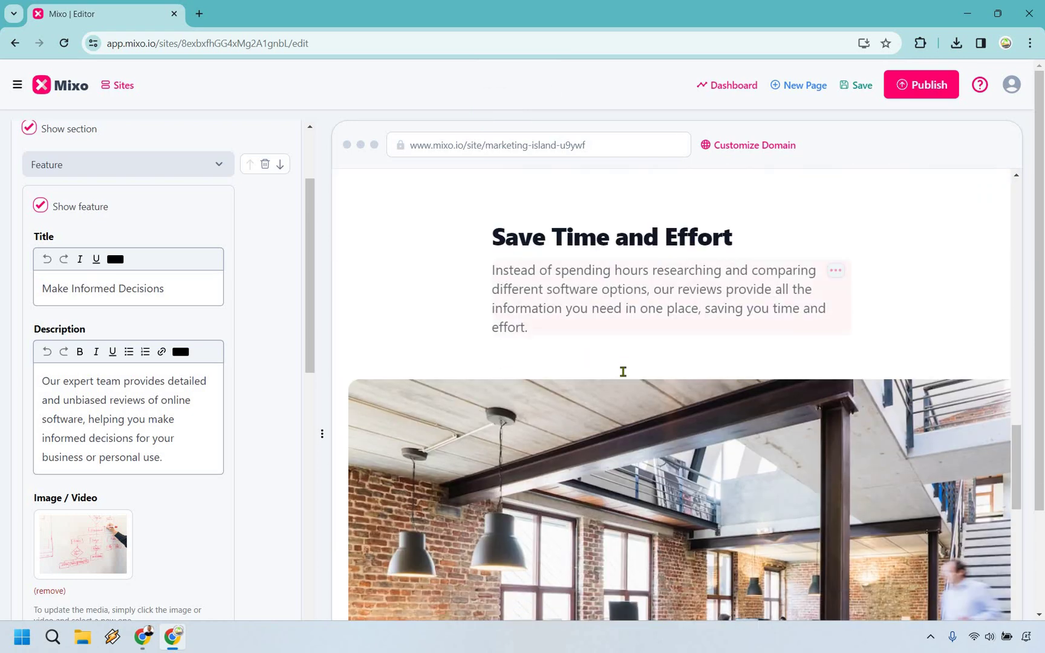
scroll(623, 368, "down", 4)
left_click(221, 163)
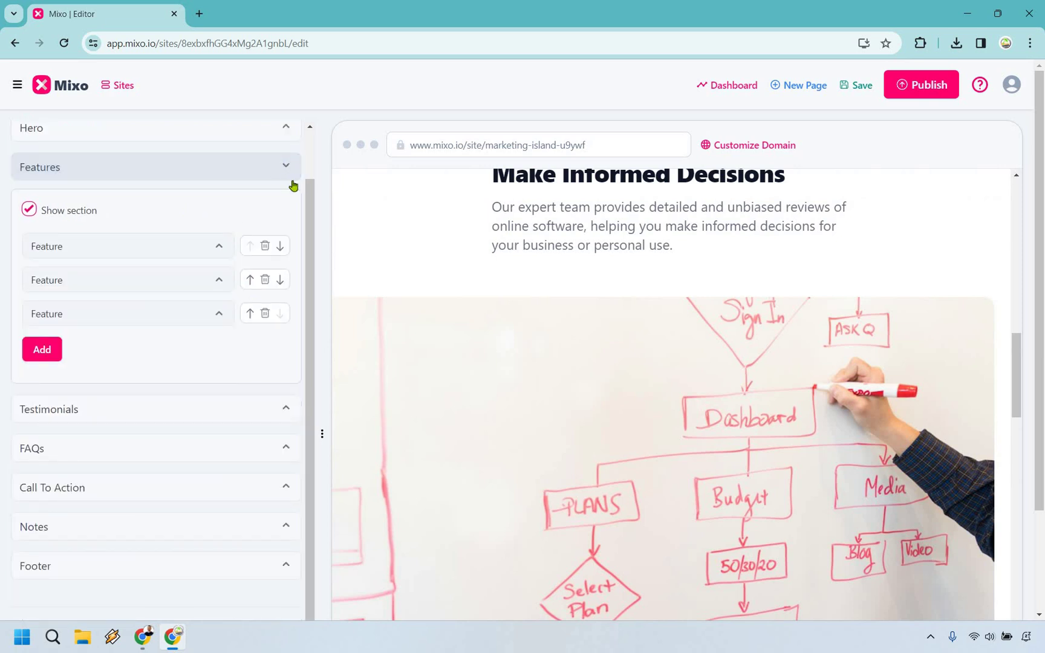
- Uncheck Show section for Testimonials, then reopen the Hero section settings
left_click(290, 171)
left_click(294, 263)
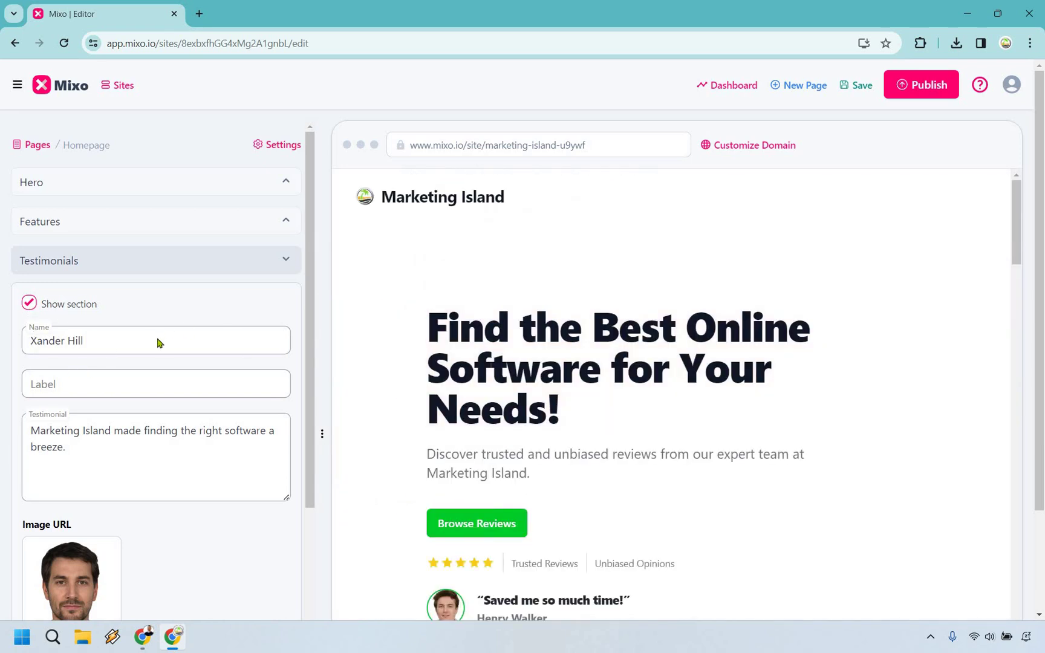
key("space")
scroll(163, 336, "down", 5)
scroll(283, 216, "up", 2)
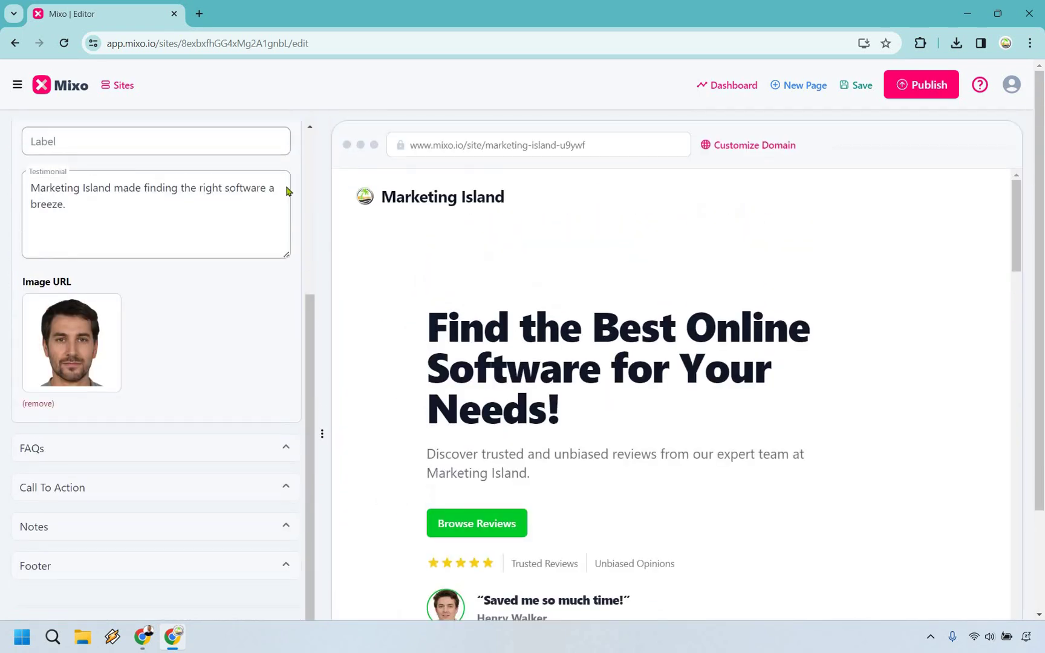
scroll(292, 186, "up", 1)
scroll(287, 193, "up", 3)
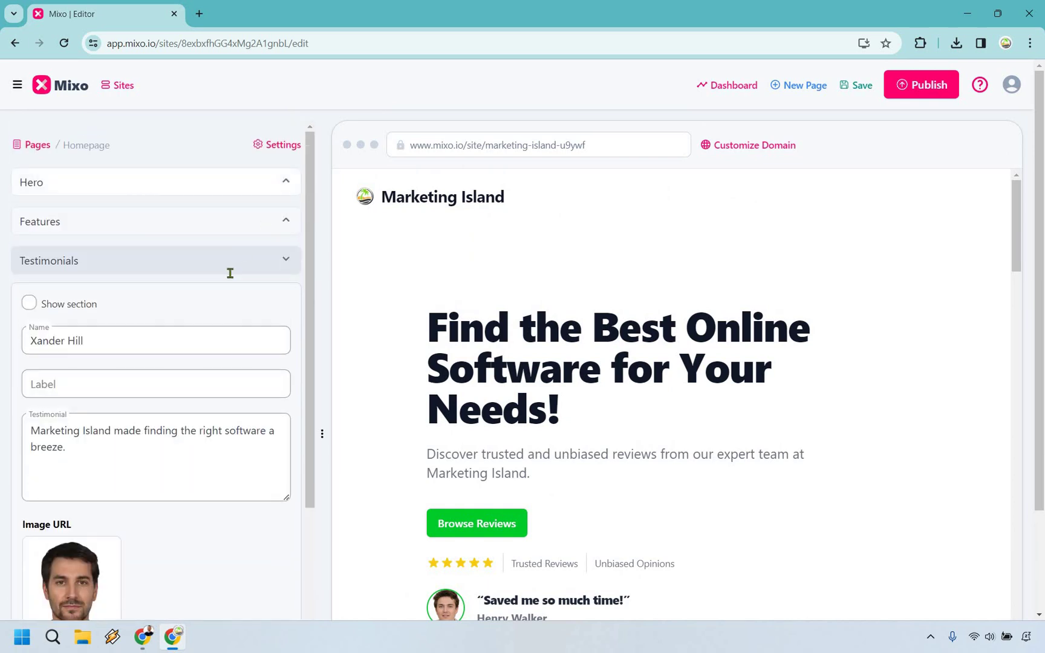
left_click(218, 281)
scroll(208, 281, "down", 3)
scroll(86, 262, "down", 3)
scroll(68, 268, "down", 3)
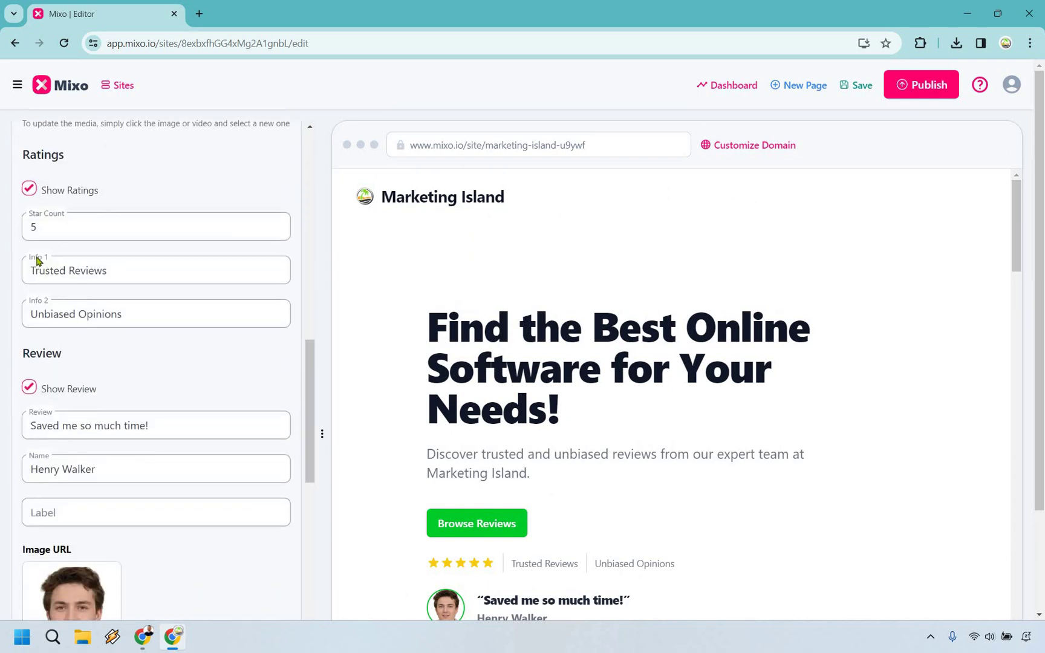
scroll(31, 255, "down", 3)
scroll(31, 255, "up", 2)
scroll(30, 256, "down", 5)
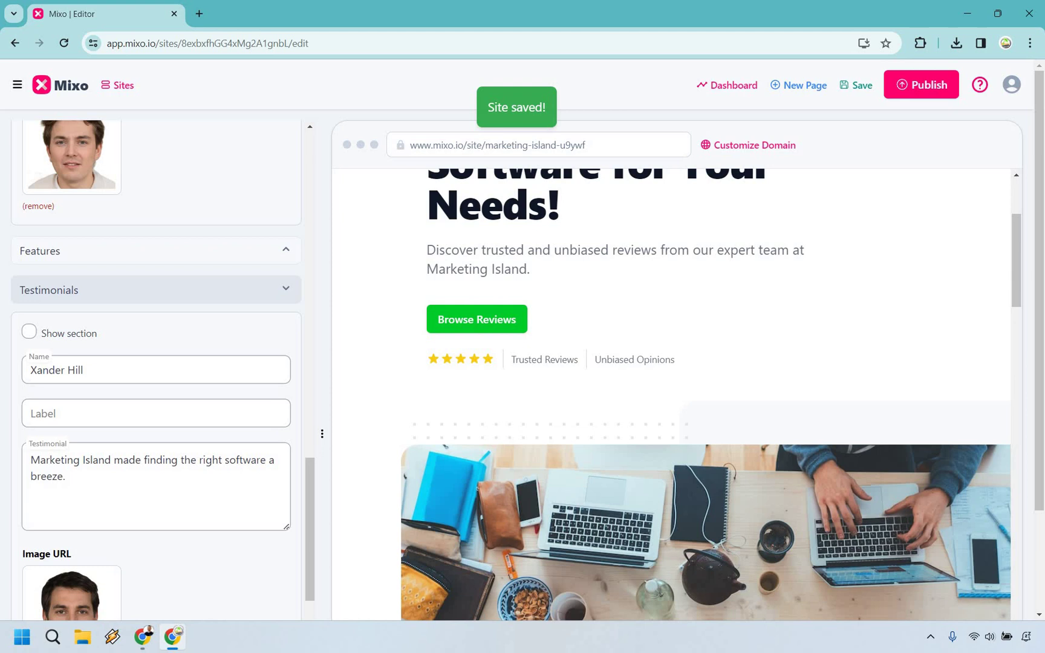
scroll(249, 230, "down", 3)
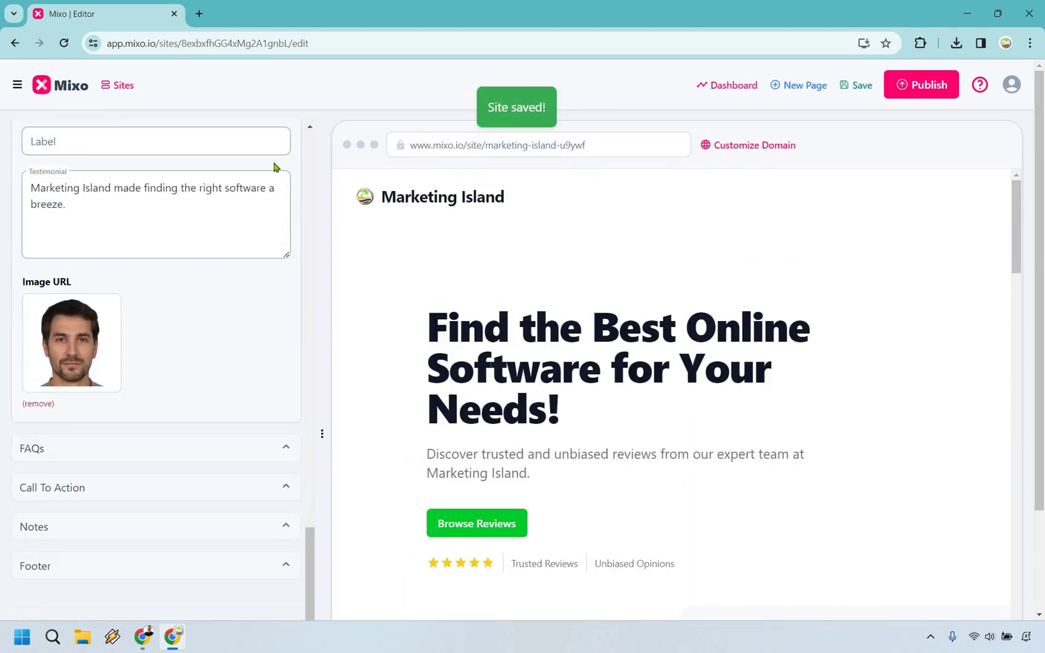
scroll(282, 167, "up", 5)
scroll(290, 155, "up", 5)
scroll(287, 182, "up", 5)
scroll(270, 237, "up", 2)
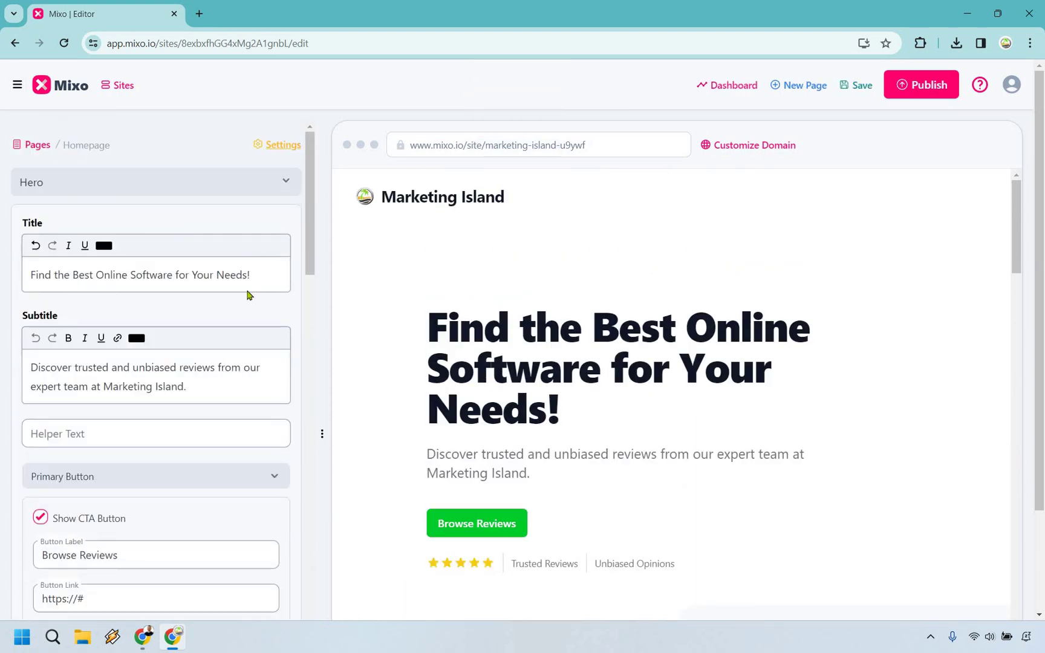
- Make the FAQs section visible on the homepage and expand its first entry
left_click(292, 258)
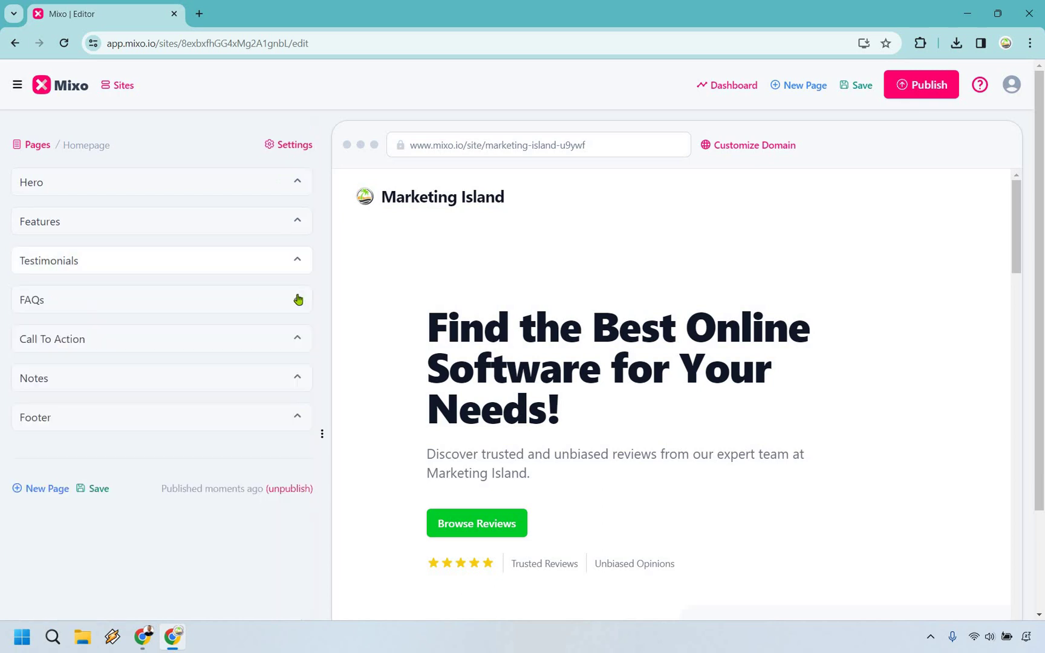
left_click(49, 300)
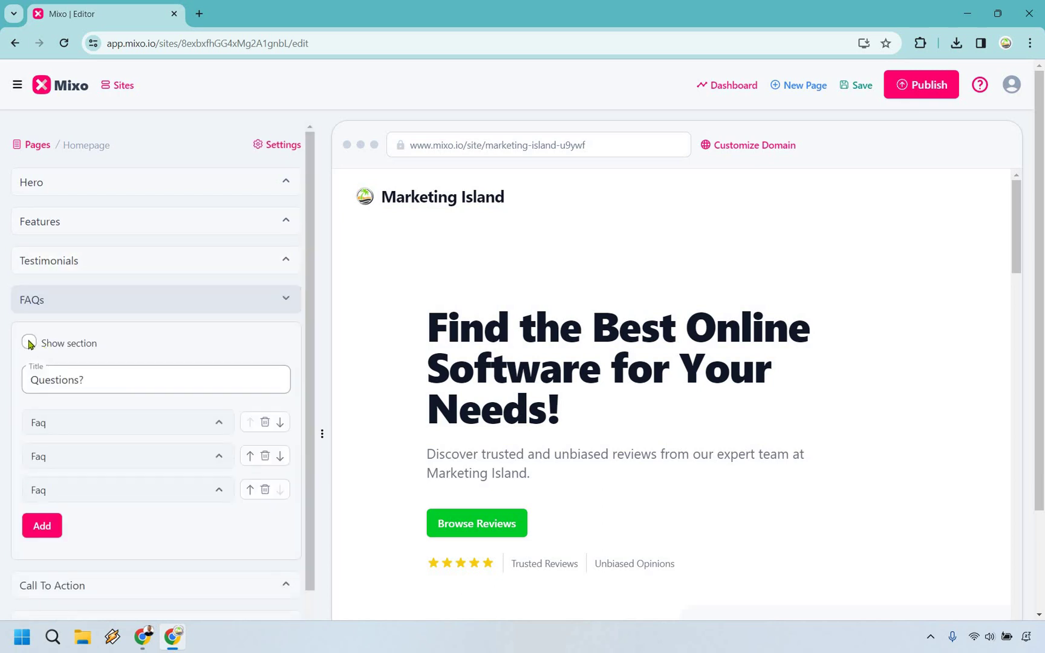
left_click(30, 343)
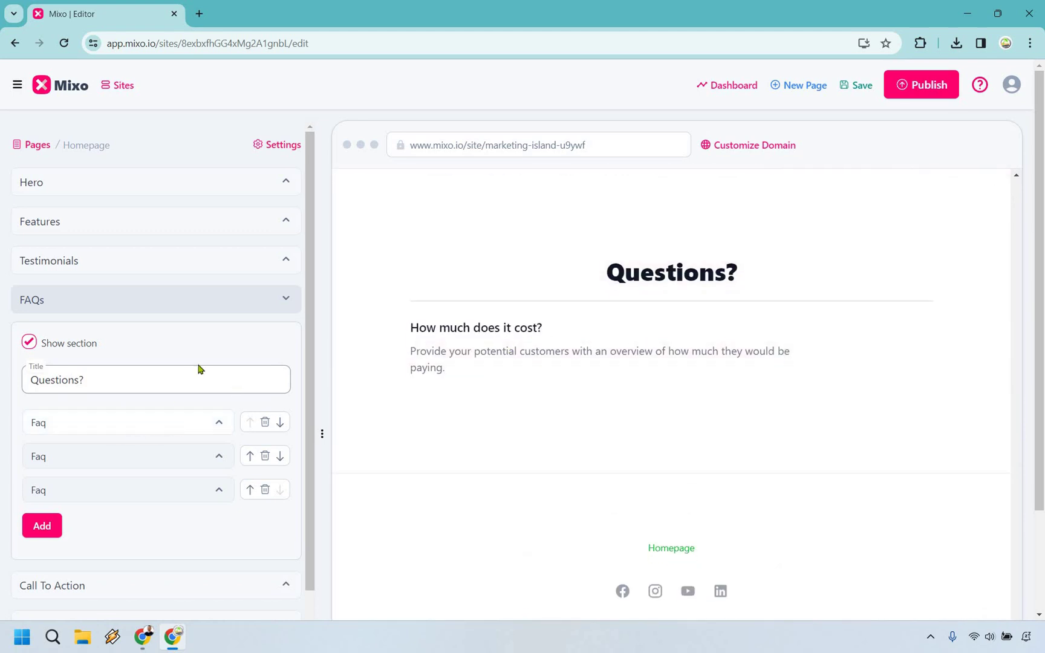
left_click(215, 423)
scroll(215, 404, "down", 3)
- Enter 'What's your favorite software?' as the second FAQ question and tick Show FAQ
left_click(141, 408)
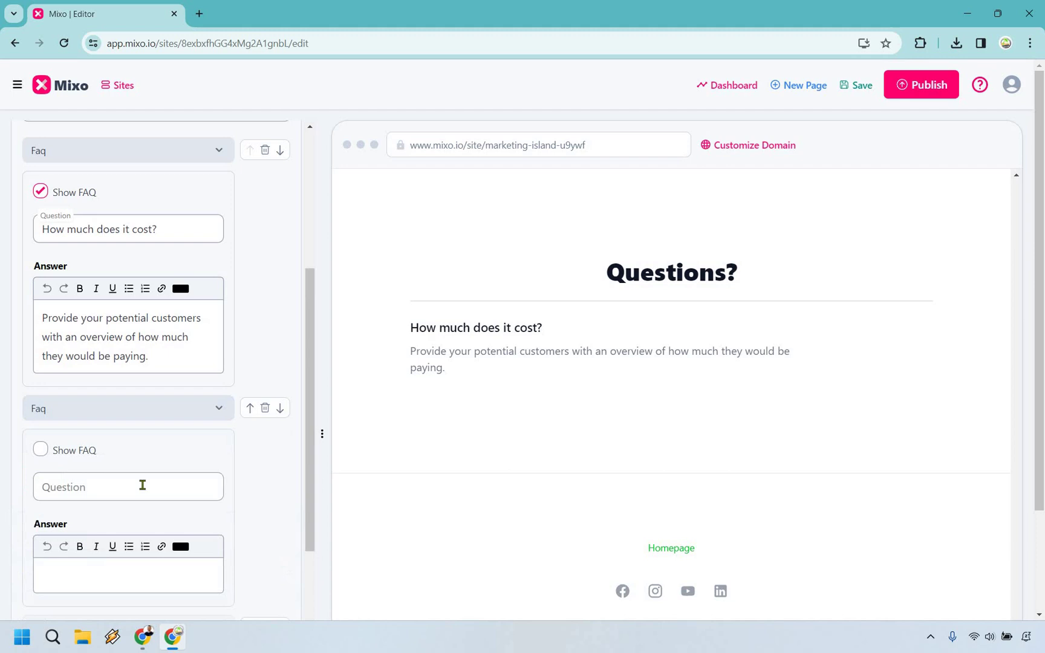
left_click(142, 486)
type("What")
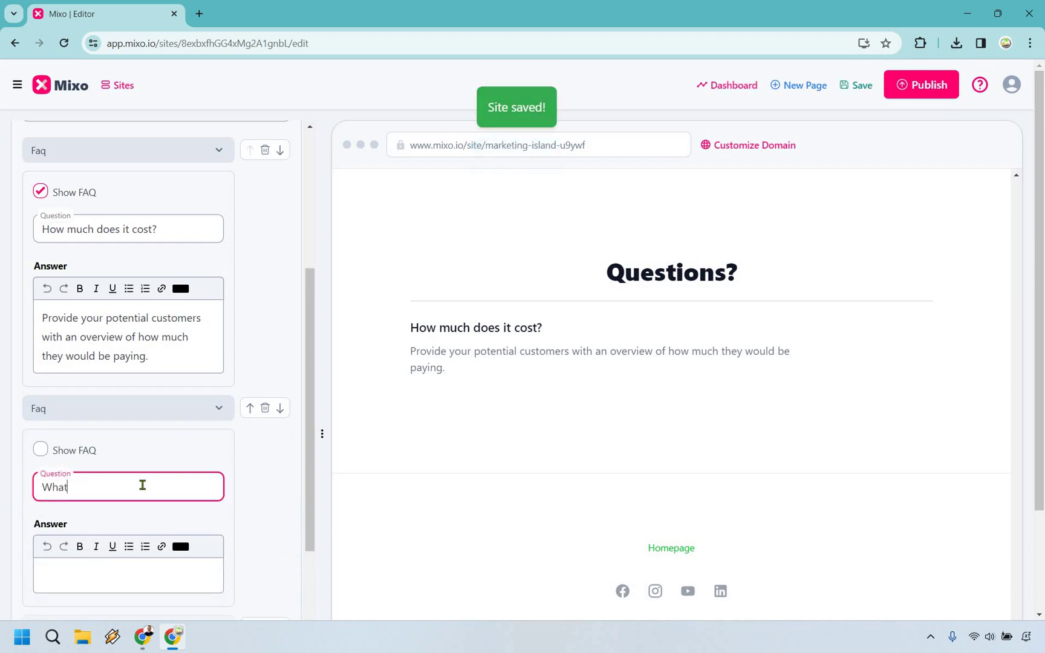
type("'s your fav")
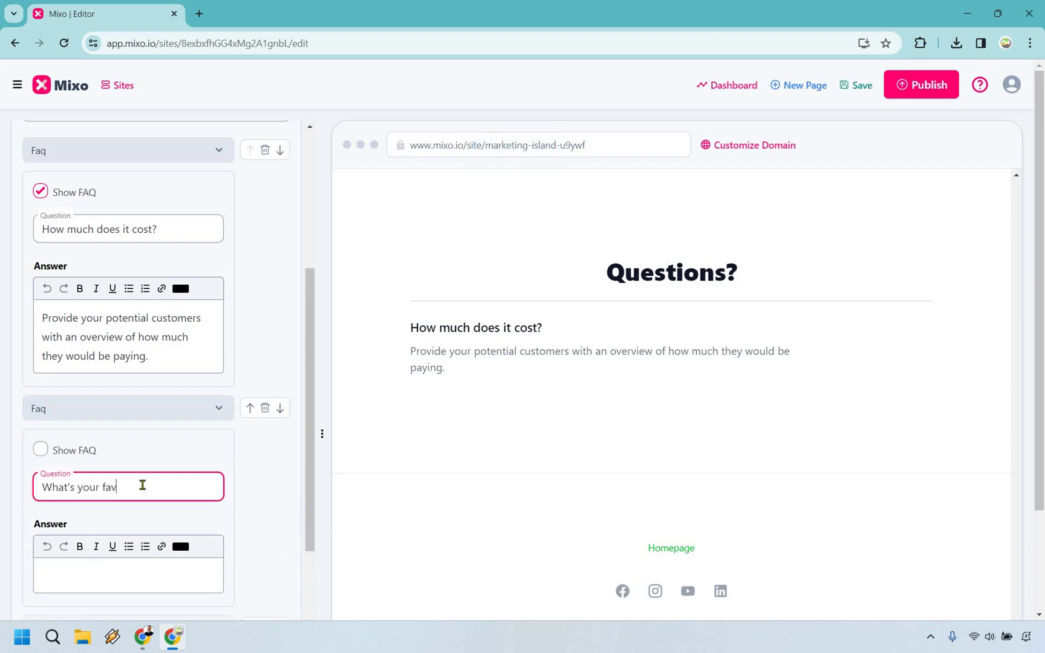
type("prite")
key("BackSpace")
type("orite software?")
left_click(128, 576)
left_click(857, 85)
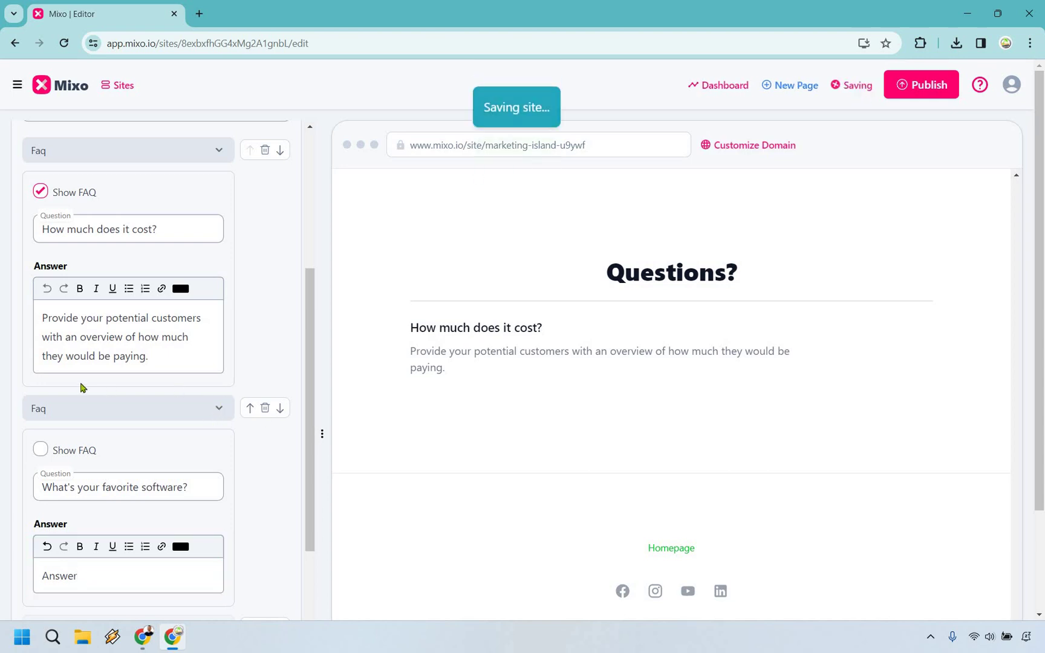
scroll(216, 422, "down", 1)
left_click(41, 381)
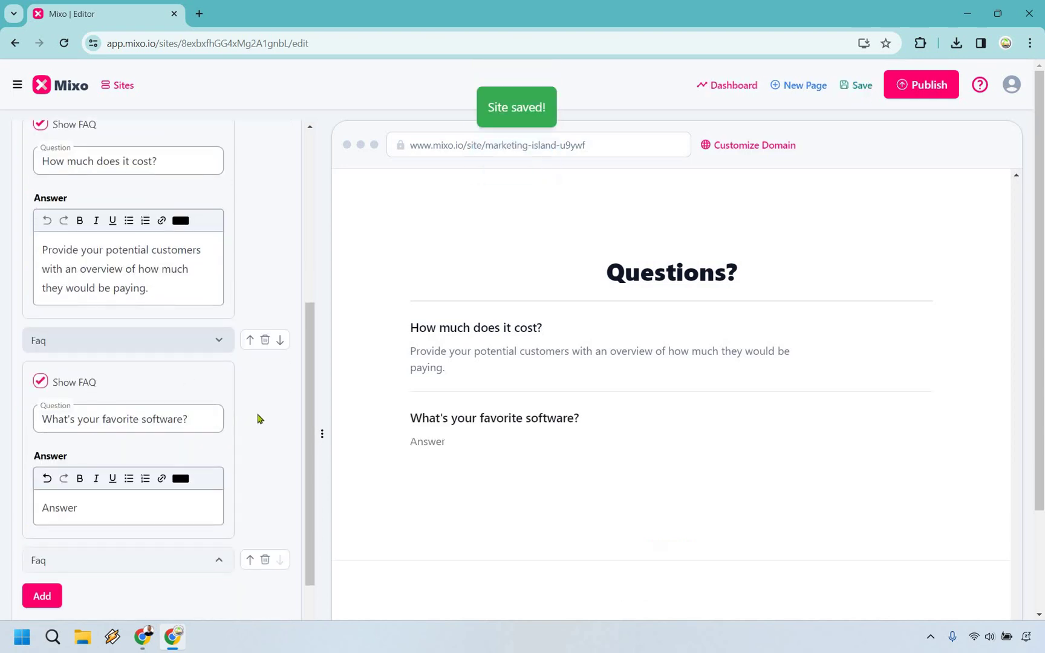
scroll(163, 408, "down", 2)
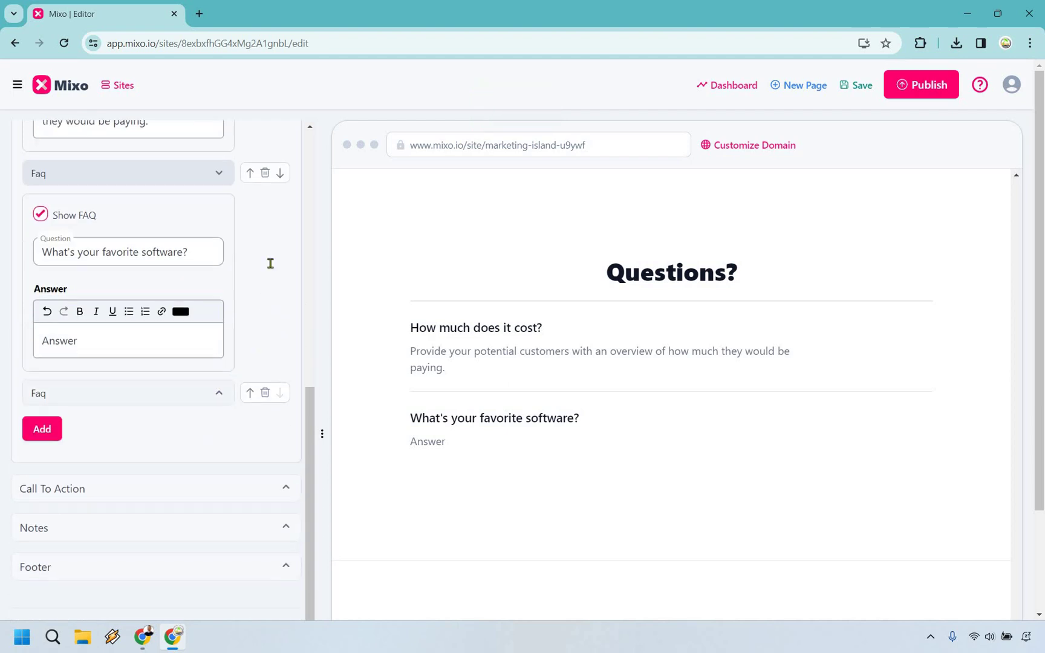
scroll(285, 201, "up", 4)
scroll(286, 200, "up", 1)
left_click(286, 202)
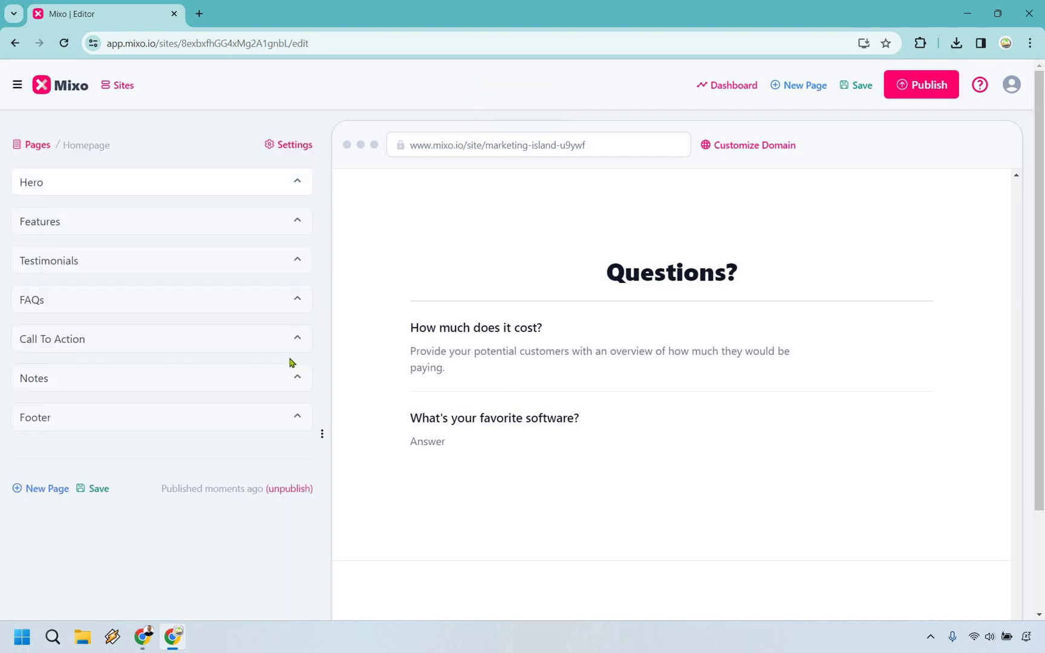
left_click(253, 384)
scroll(210, 331, "down", 2)
scroll(273, 283, "down", 1)
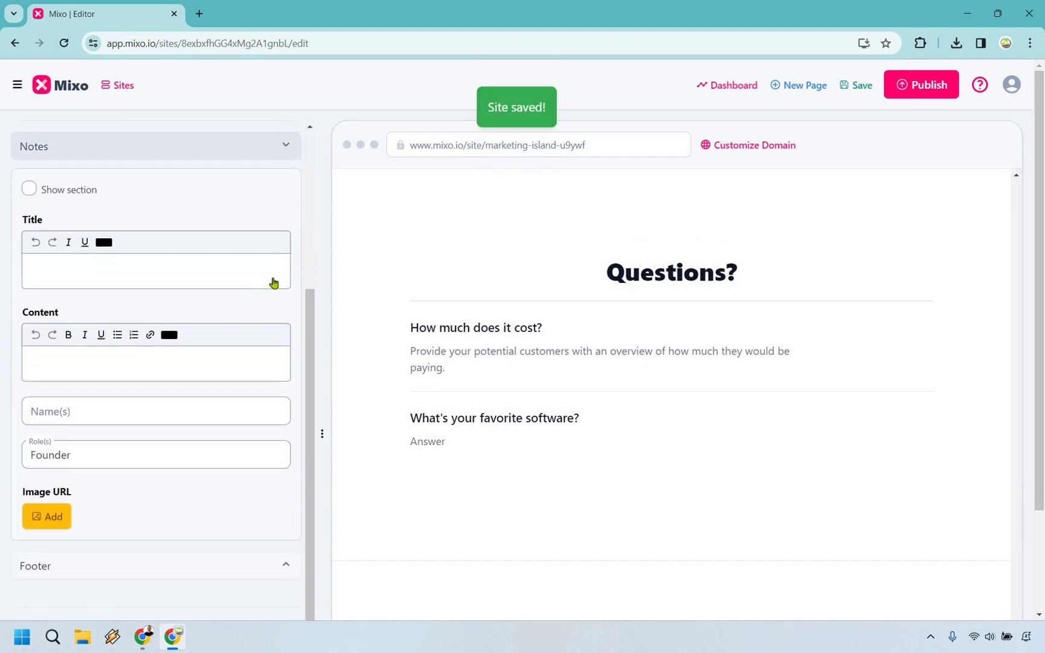
scroll(285, 282, "up", 2)
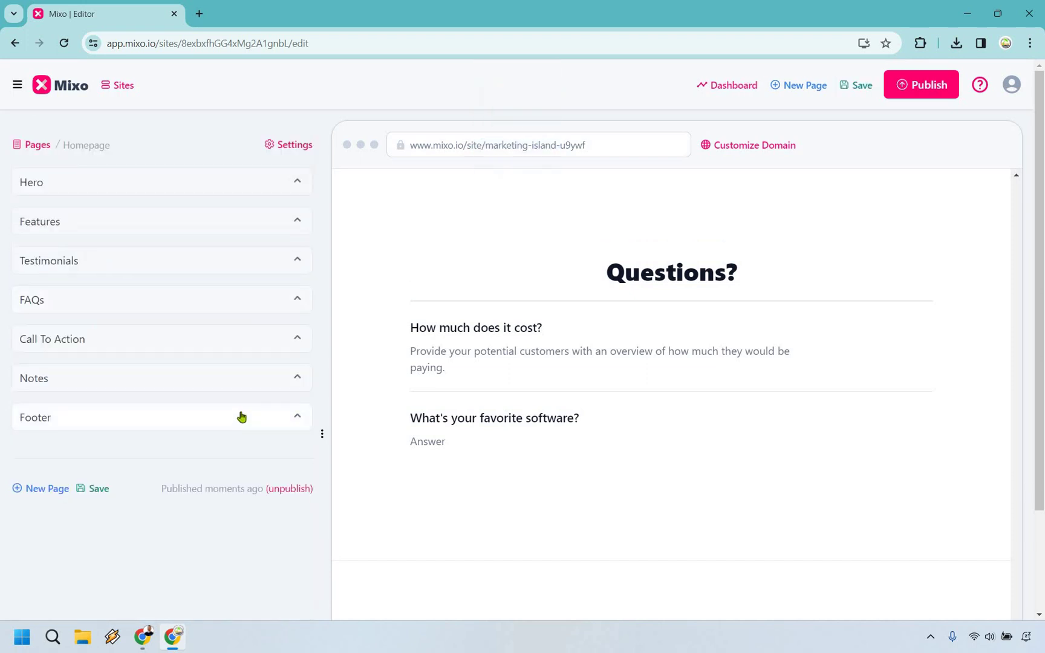
left_click(239, 418)
scroll(212, 364, "down", 3)
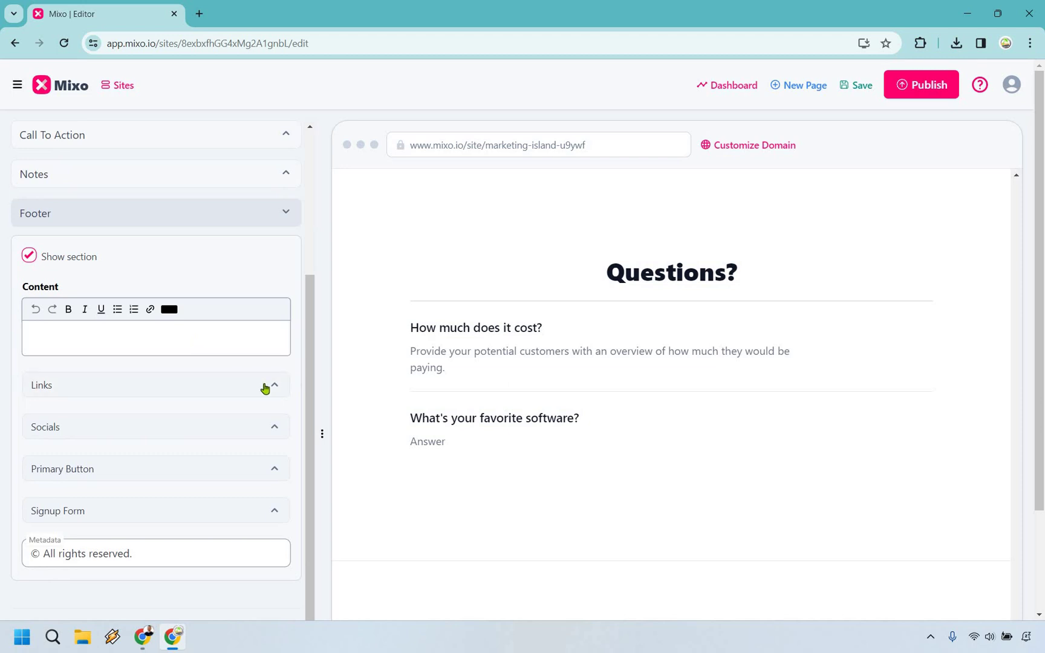
left_click(238, 382)
scroll(237, 402, "down", 3)
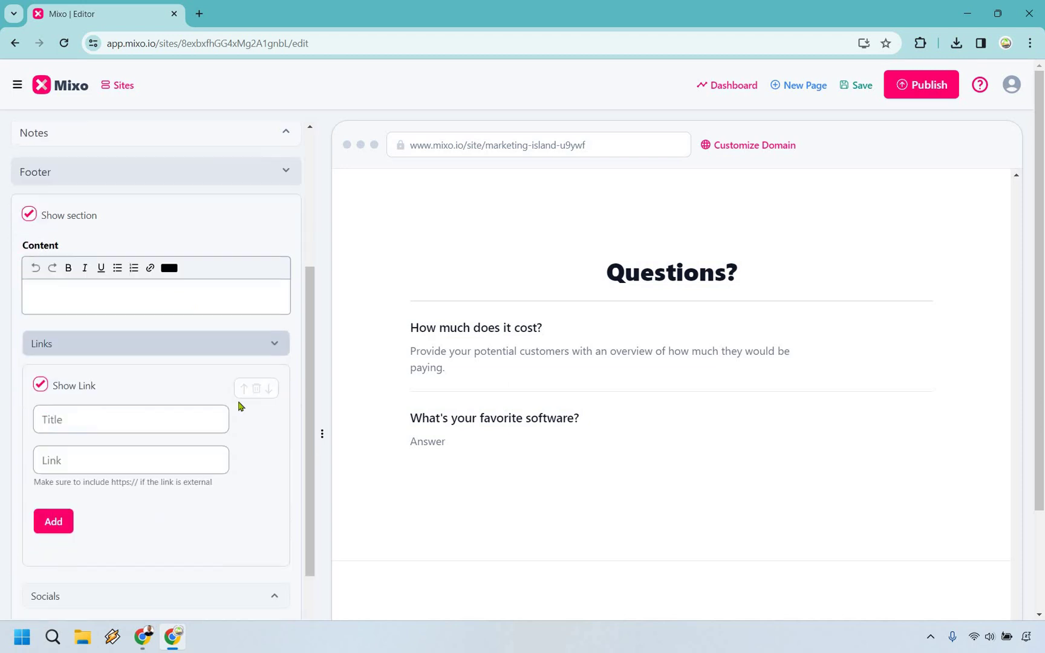
scroll(191, 387, "down", 3)
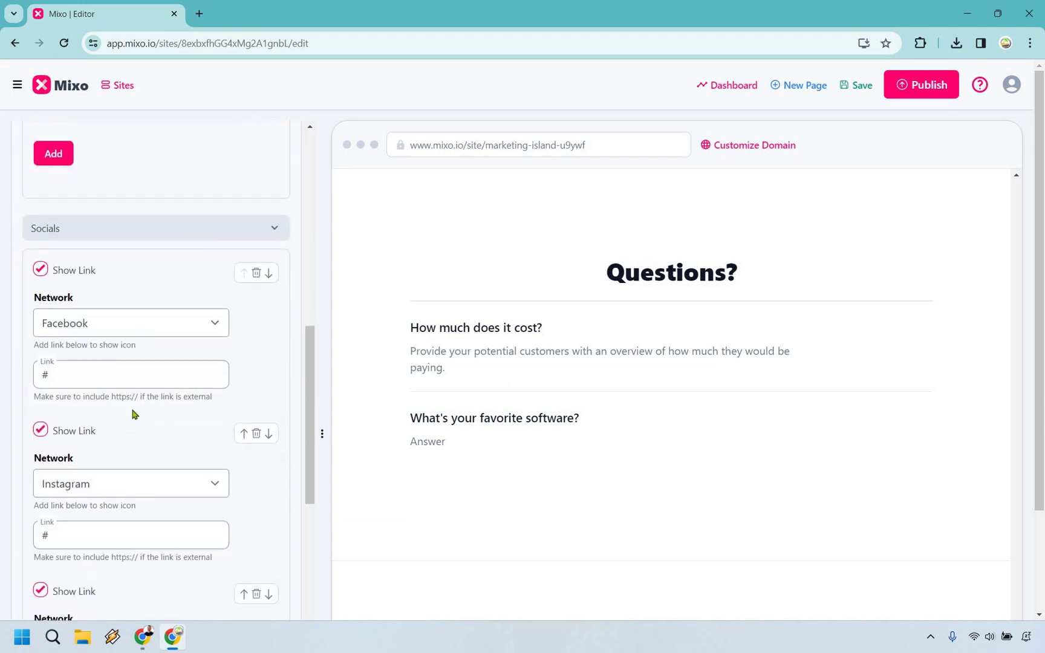
scroll(133, 413, "down", 2)
scroll(129, 423, "down", 2)
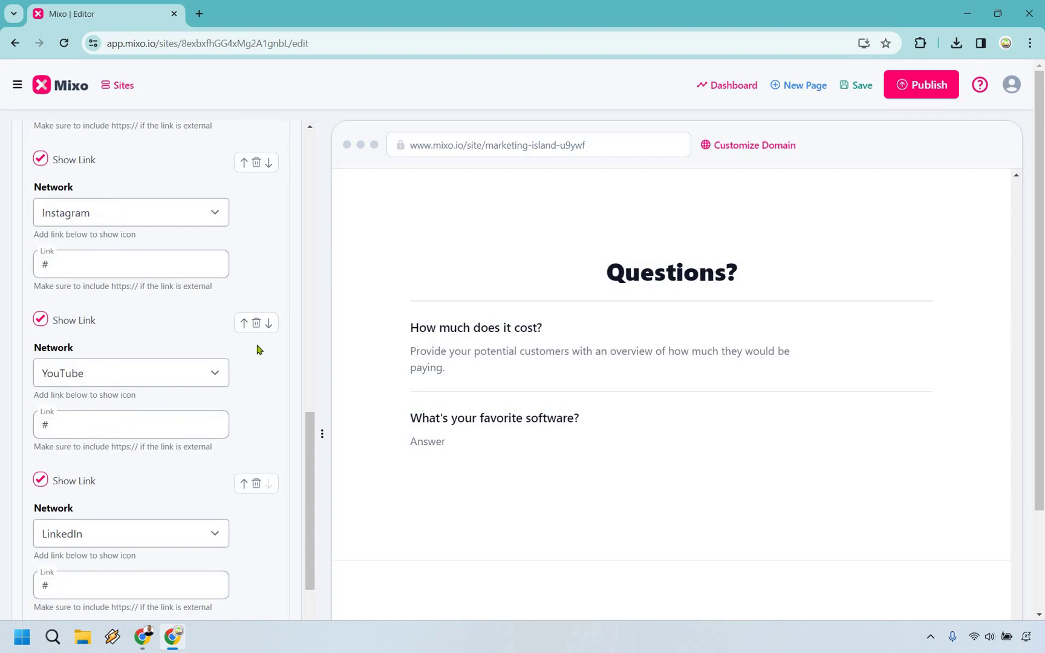
scroll(258, 286, "up", 5)
scroll(270, 327, "up", 5)
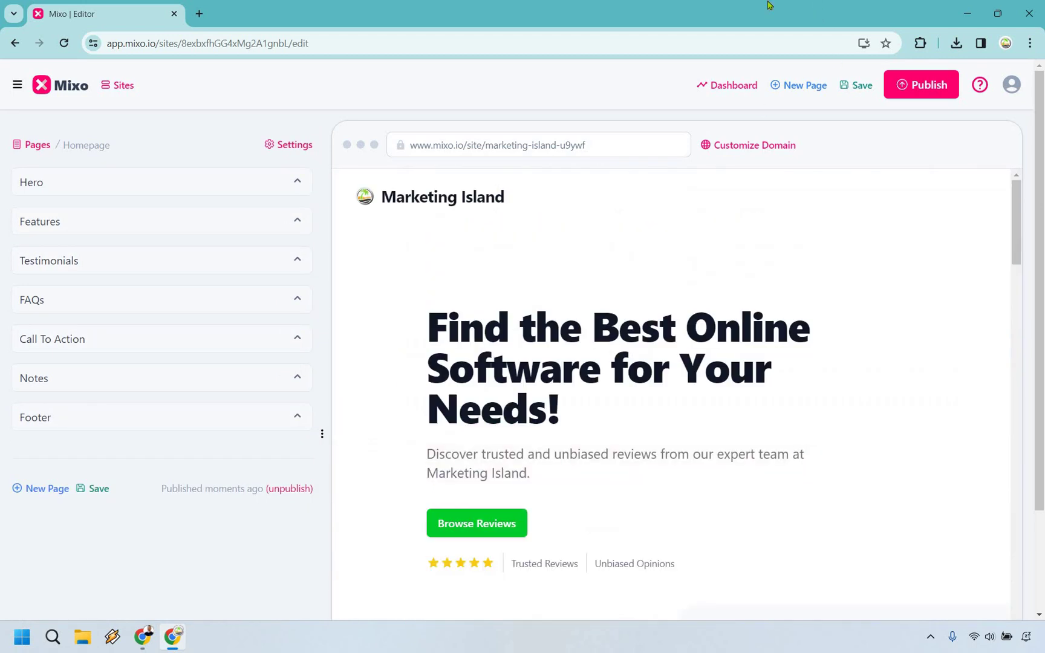
- Save the site and open the published Marketing Island site in a new tab
left_click(857, 85)
left_click(561, 146)
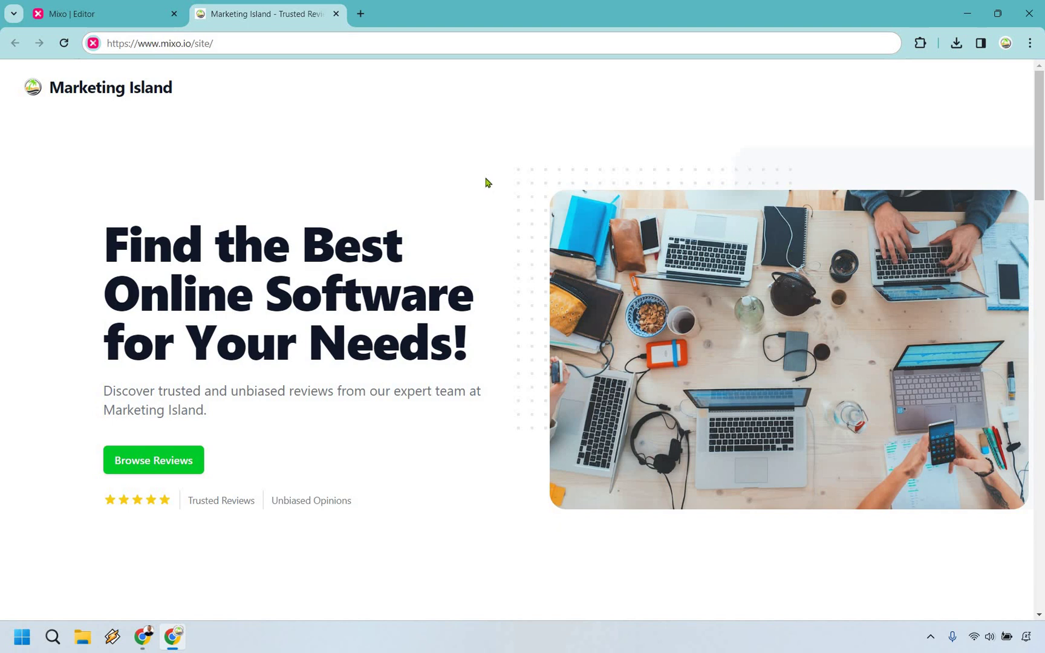
scroll(487, 183, "down", 1)
scroll(488, 171, "down", 1)
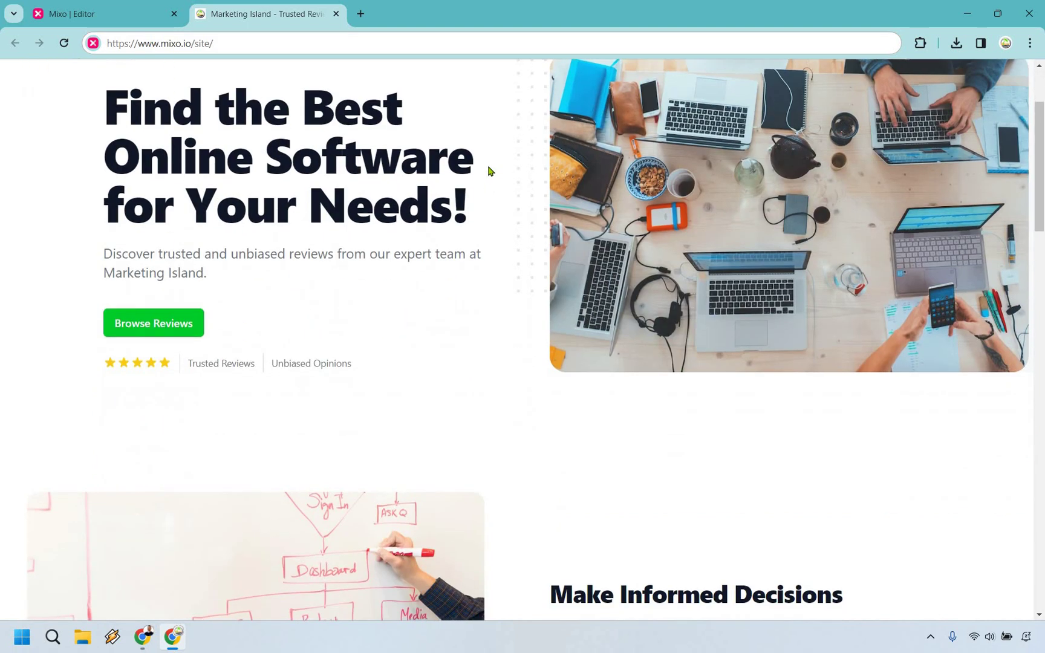
scroll(491, 172, "down", 3)
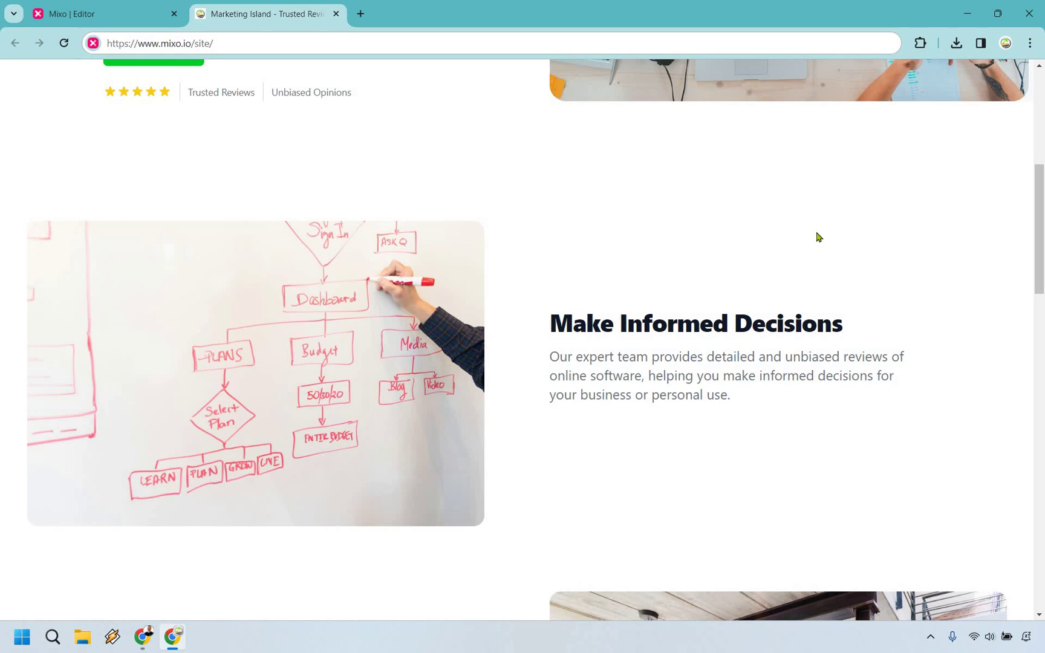
scroll(724, 229, "down", 3)
scroll(810, 251, "up", 2)
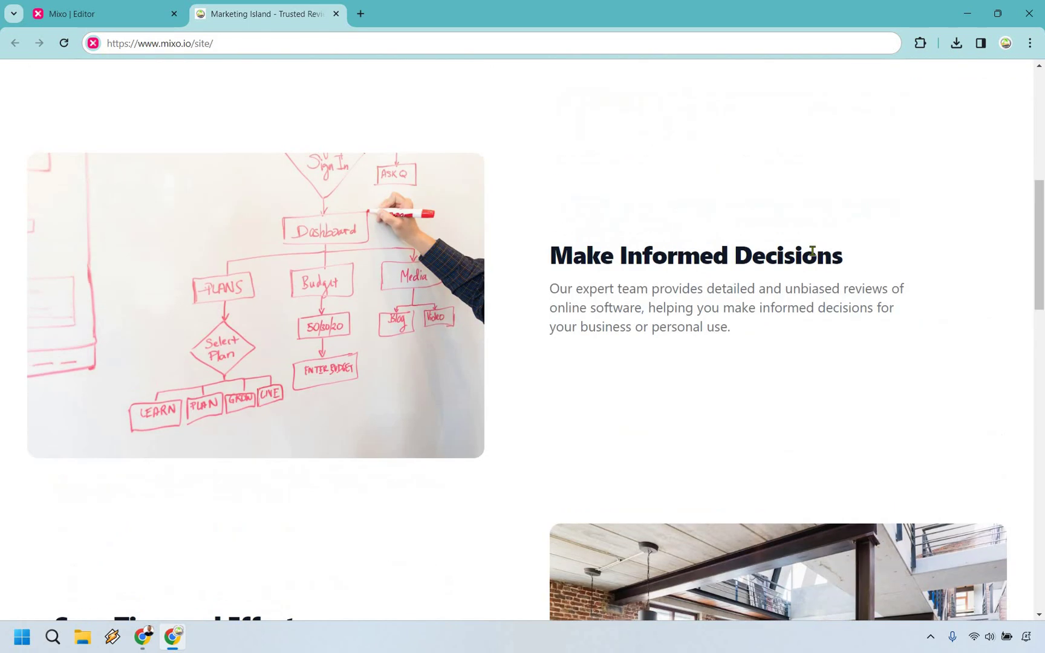
scroll(705, 231, "down", 3)
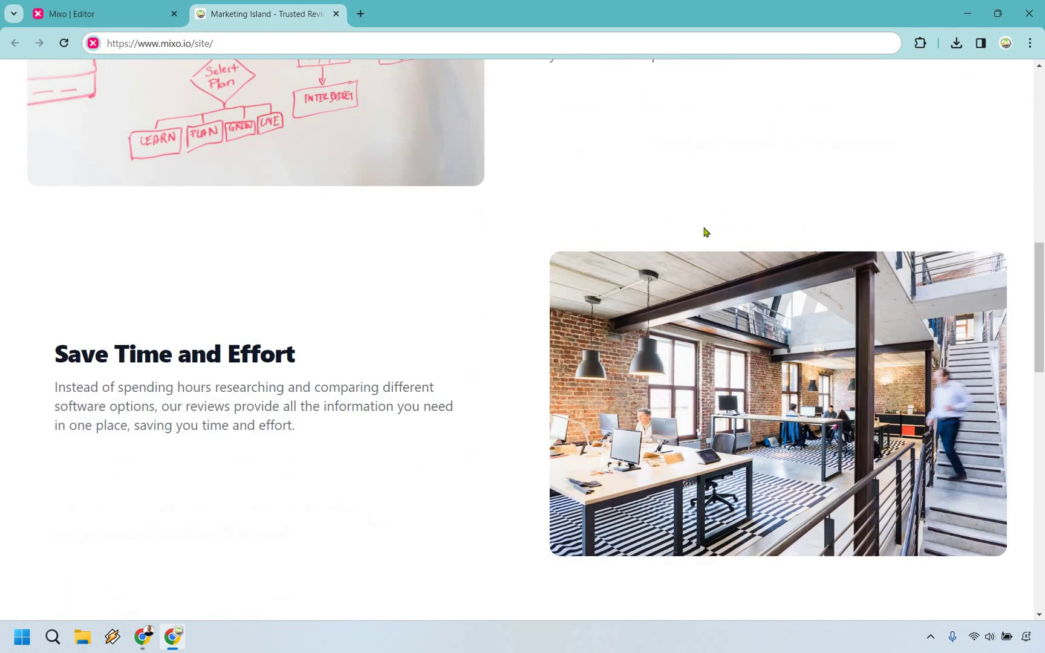
scroll(705, 231, "down", 4)
scroll(676, 265, "down", 2)
scroll(677, 265, "down", 3)
scroll(741, 485, "down", 3)
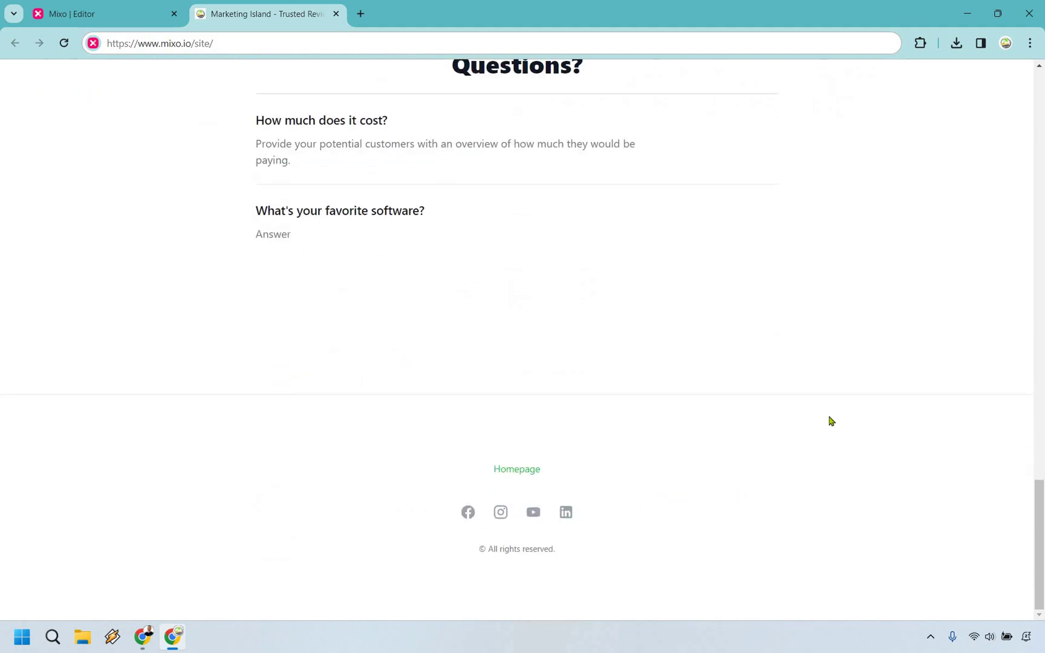
scroll(879, 396, "up", 6)
scroll(879, 395, "up", 6)
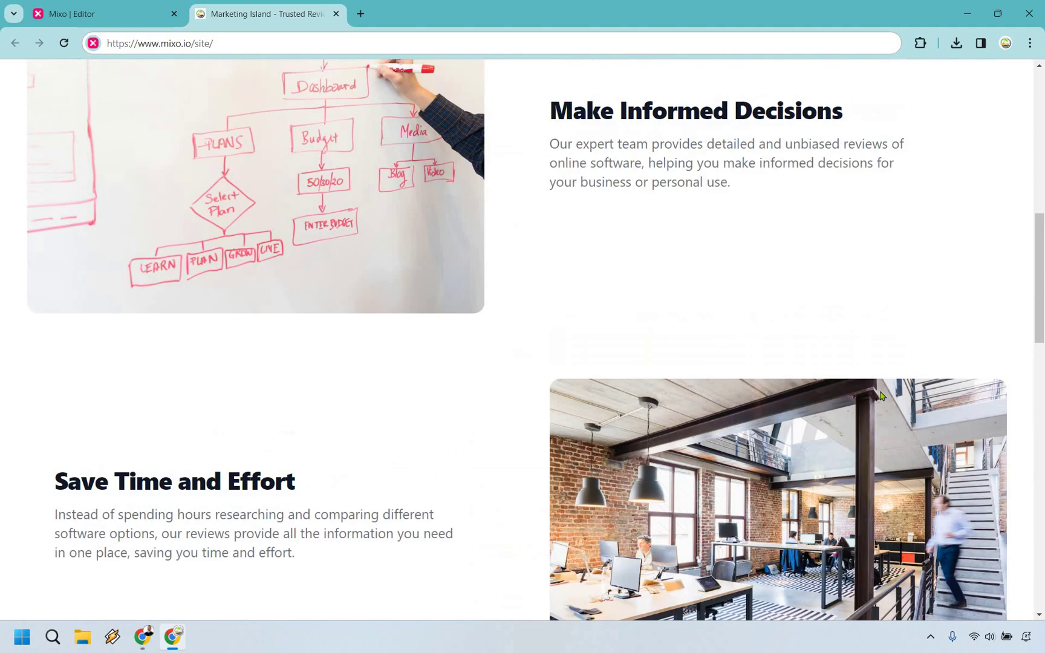
scroll(854, 155, "up", 6)
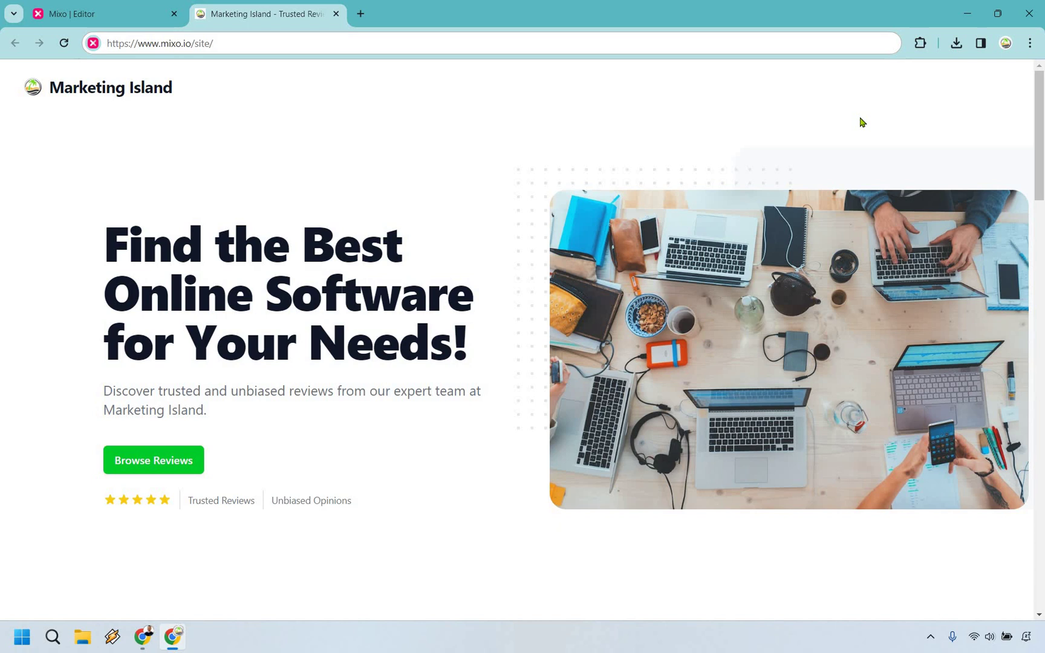
- Review the live site down to its footer, then return to the Mixo editor tab
key("ctrl+shift+Tab")
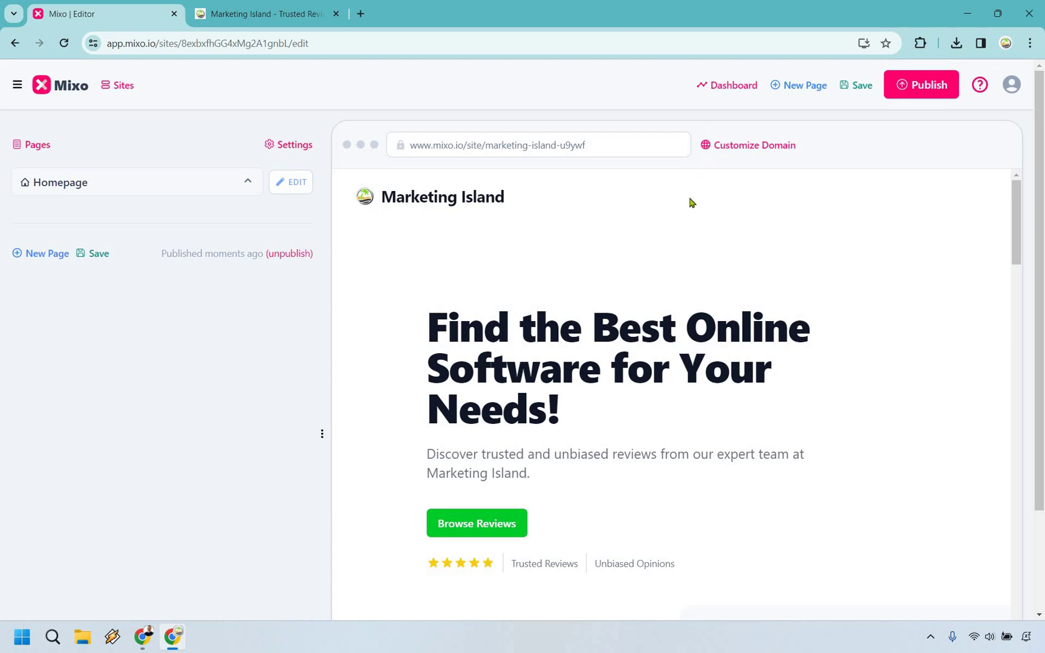
mouse_move(817, 196)
left_click(45, 255)
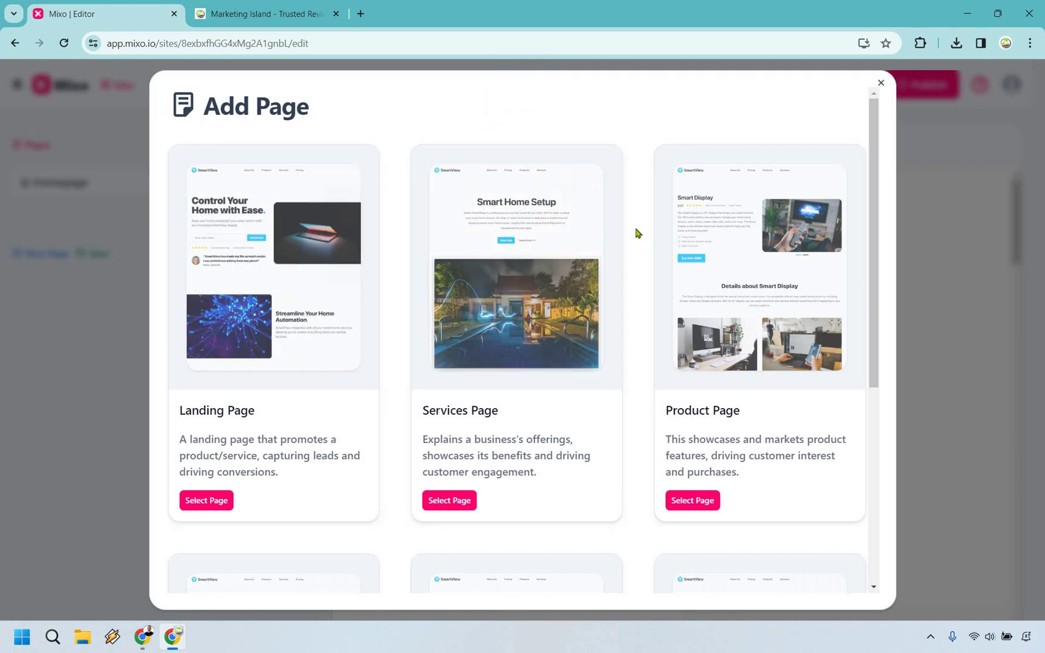
scroll(636, 234, "down", 1)
scroll(636, 233, "down", 1)
scroll(605, 270, "down", 2)
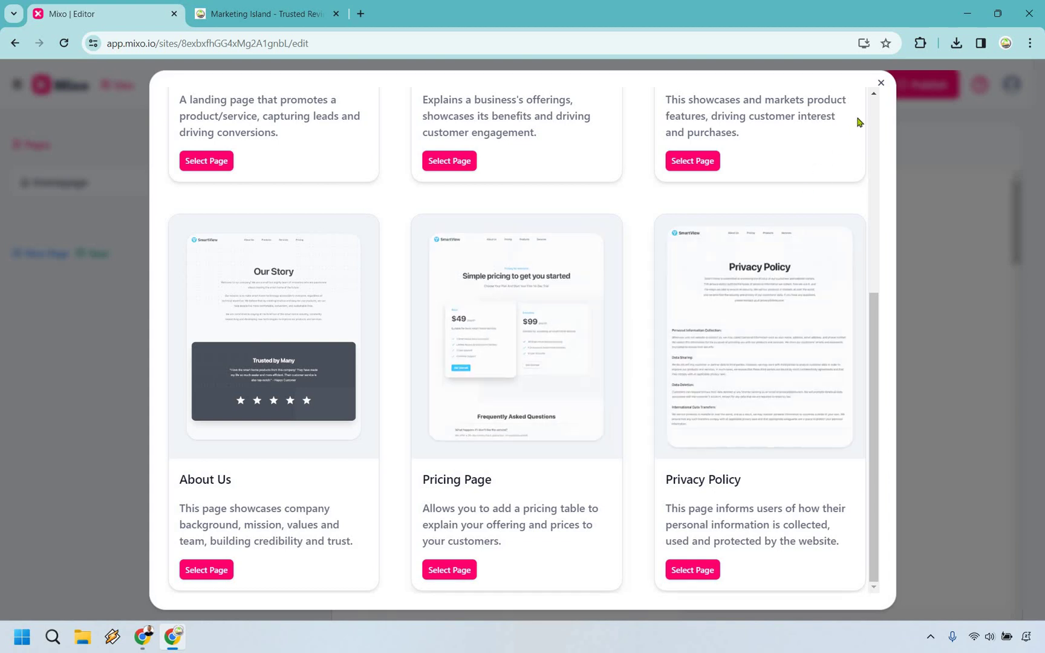
scroll(858, 123, "up", 3)
scroll(875, 87, "up", 2)
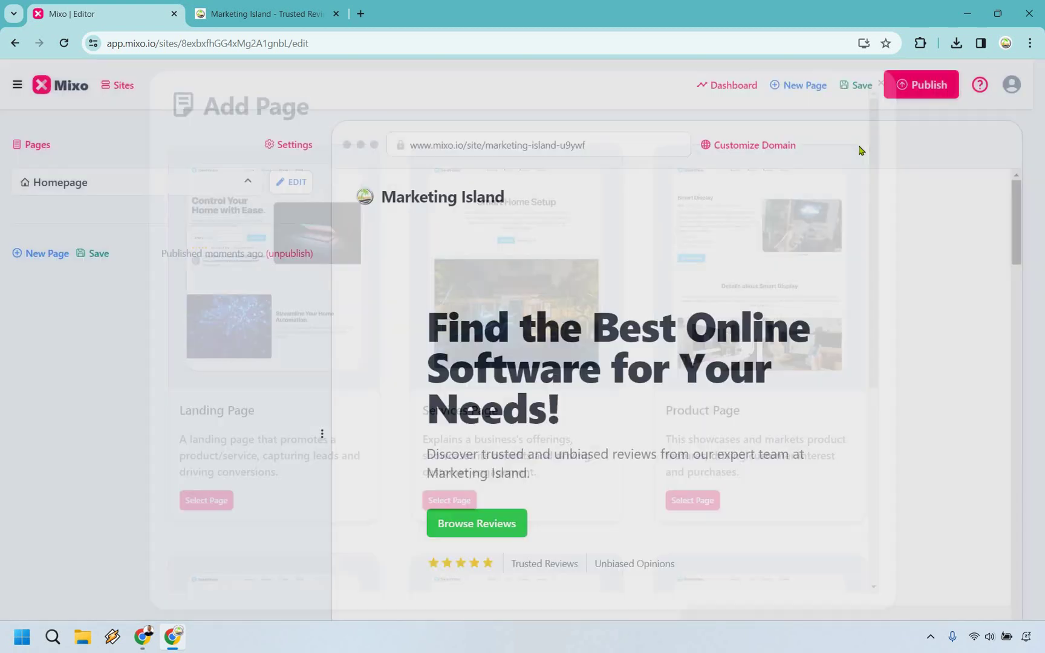